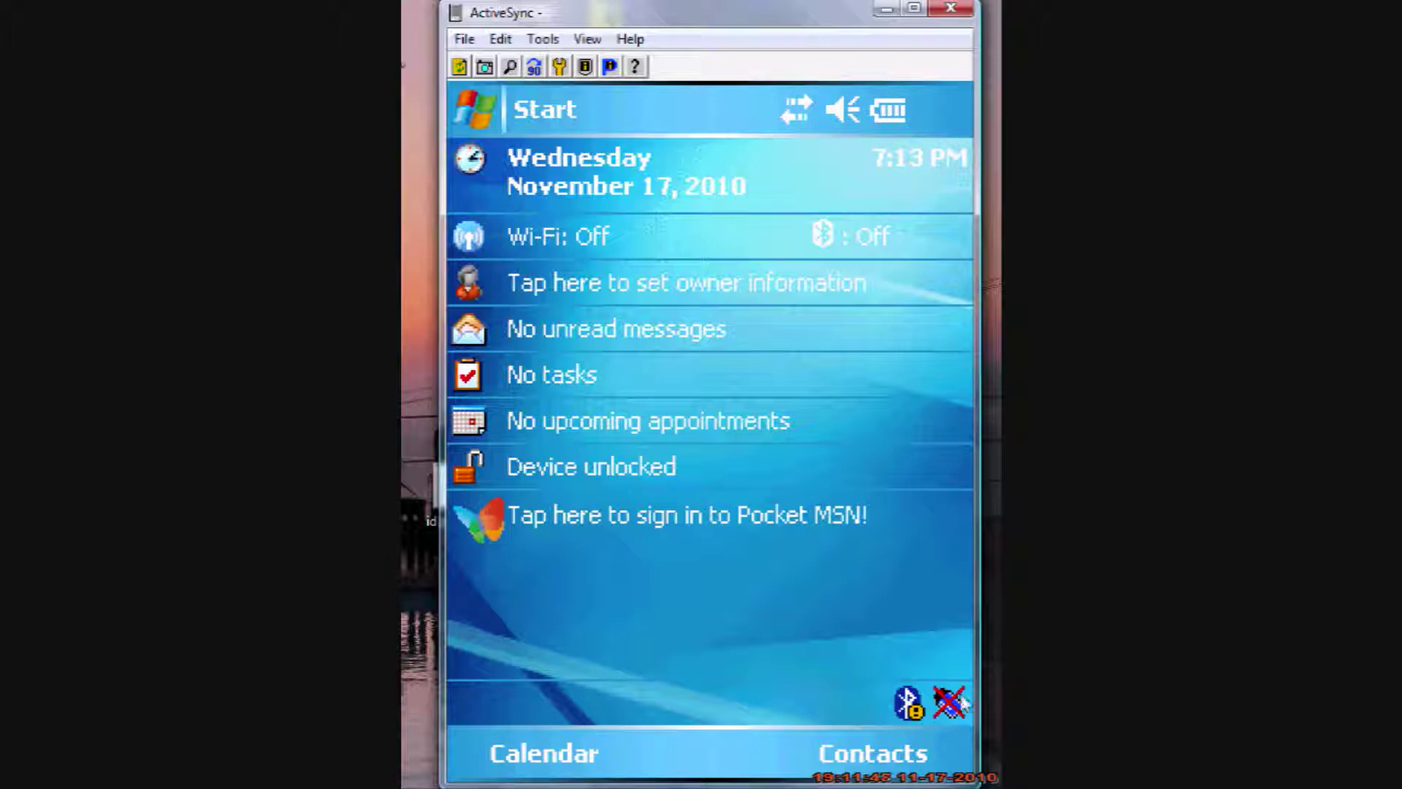
Step: Switch Bluetooth on in Wireless Manager, close it, and bring up the Bluetooth tray options
{"action": "left_click", "coordinate": [880, 246]}
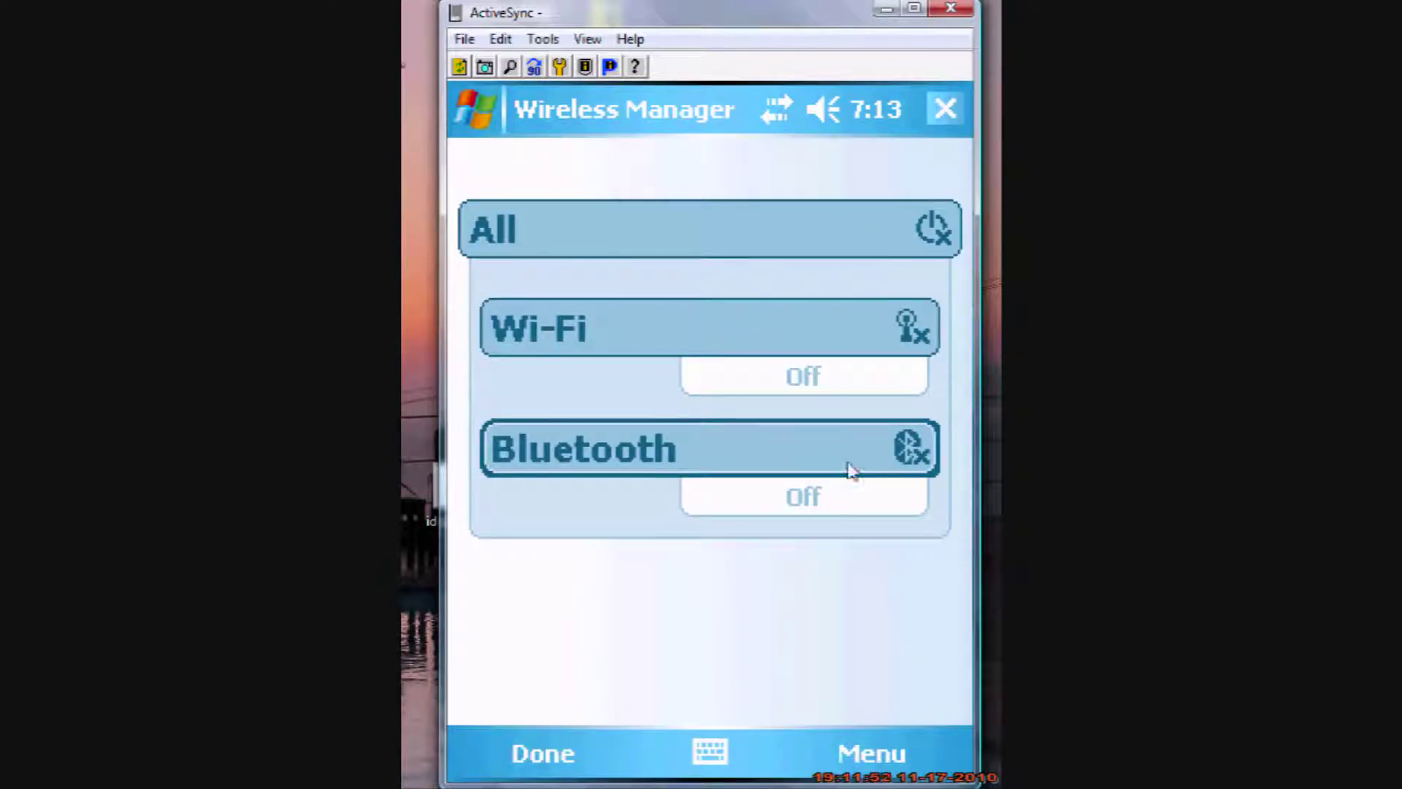
{"action": "left_click", "coordinate": [851, 470]}
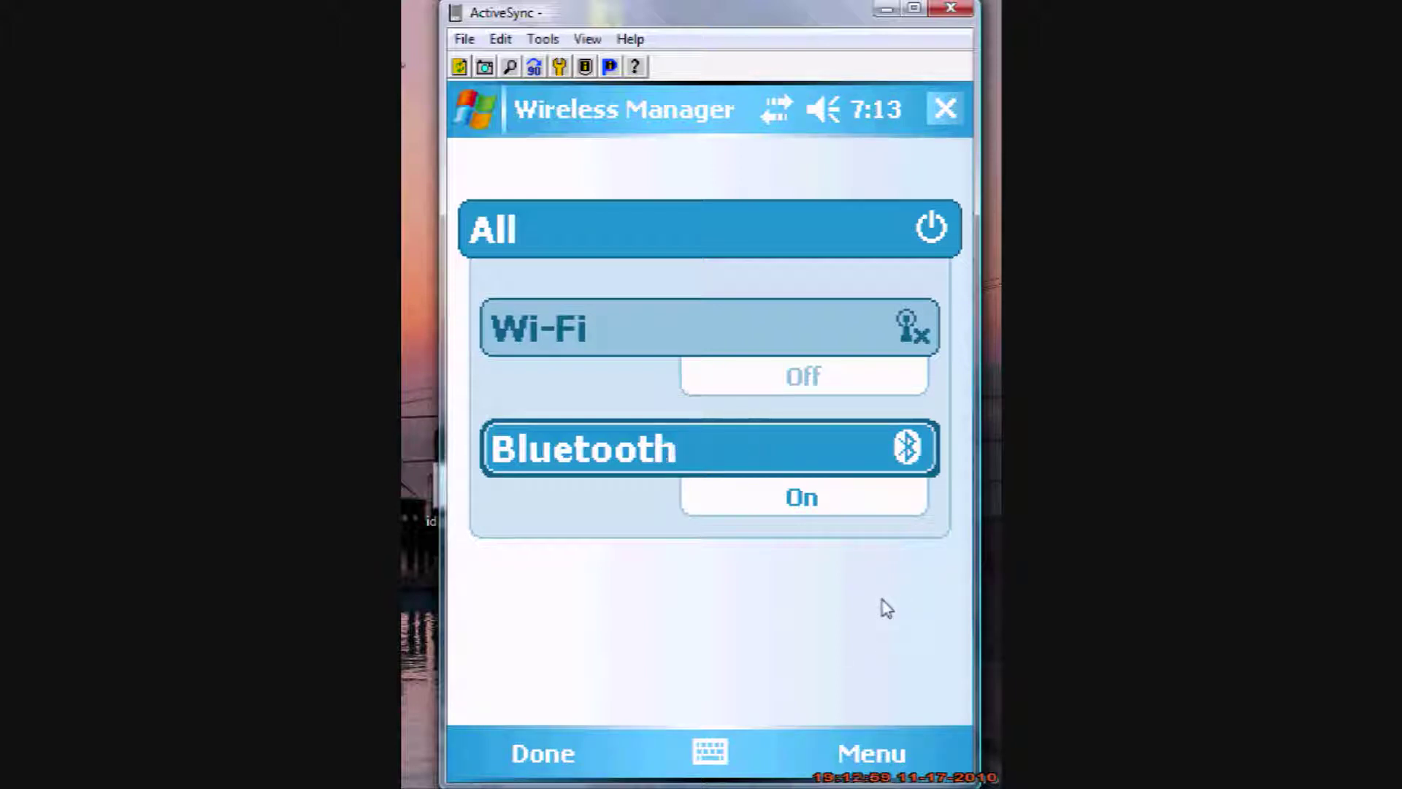
{"action": "left_click", "coordinate": [954, 108]}
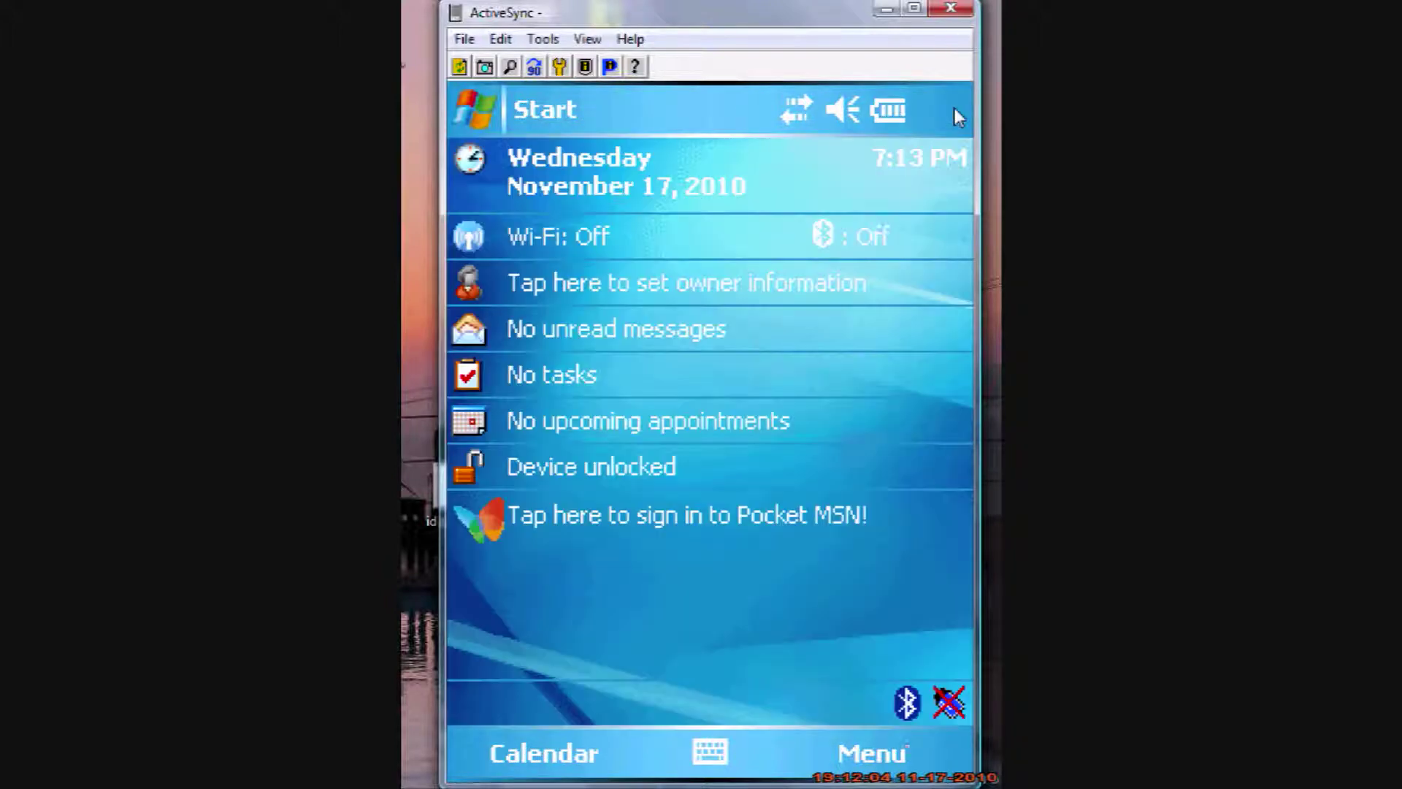
{"action": "left_click", "coordinate": [913, 701]}
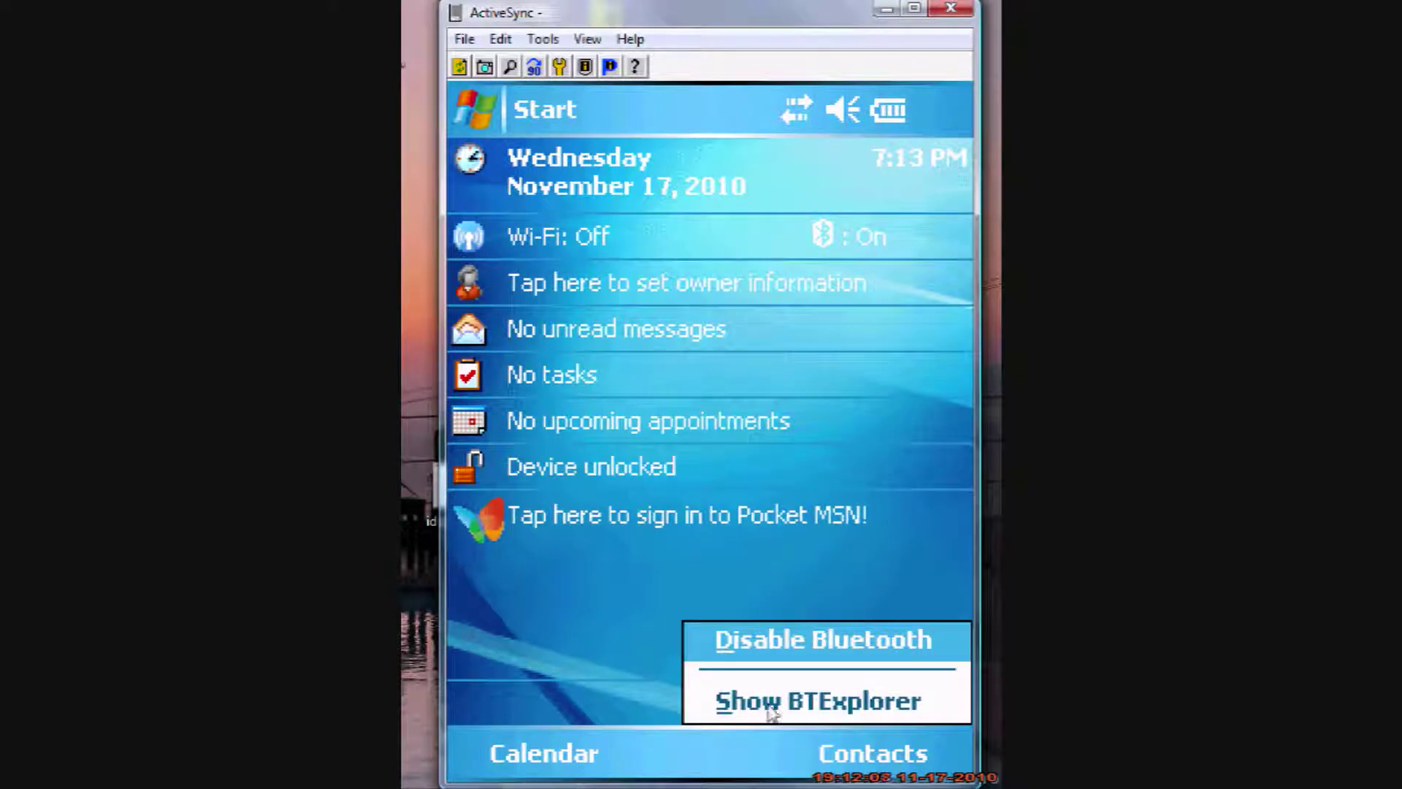
Step: Launch BTExplorer from the Bluetooth tray and open its connection commands
{"action": "left_click", "coordinate": [769, 704]}
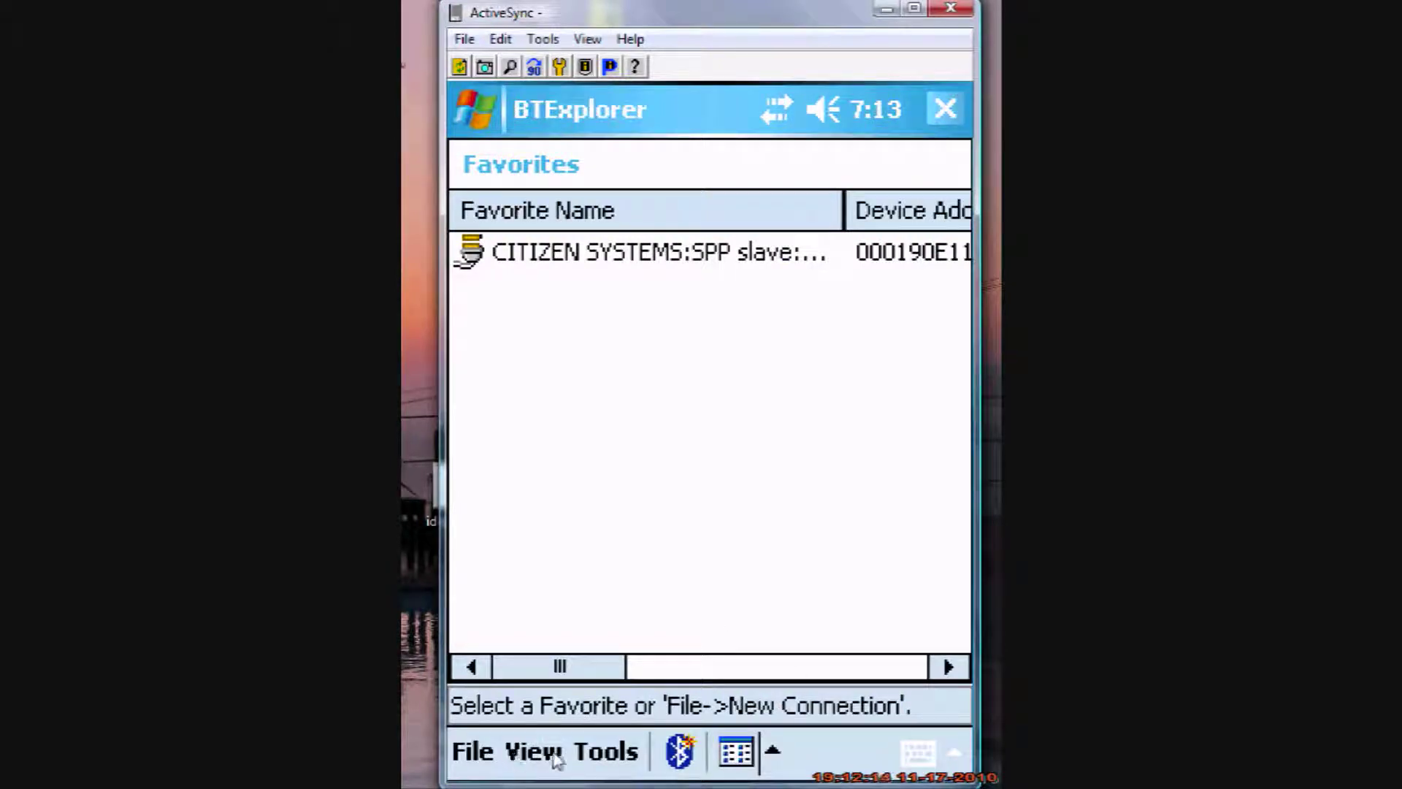
{"action": "left_click", "coordinate": [605, 760]}
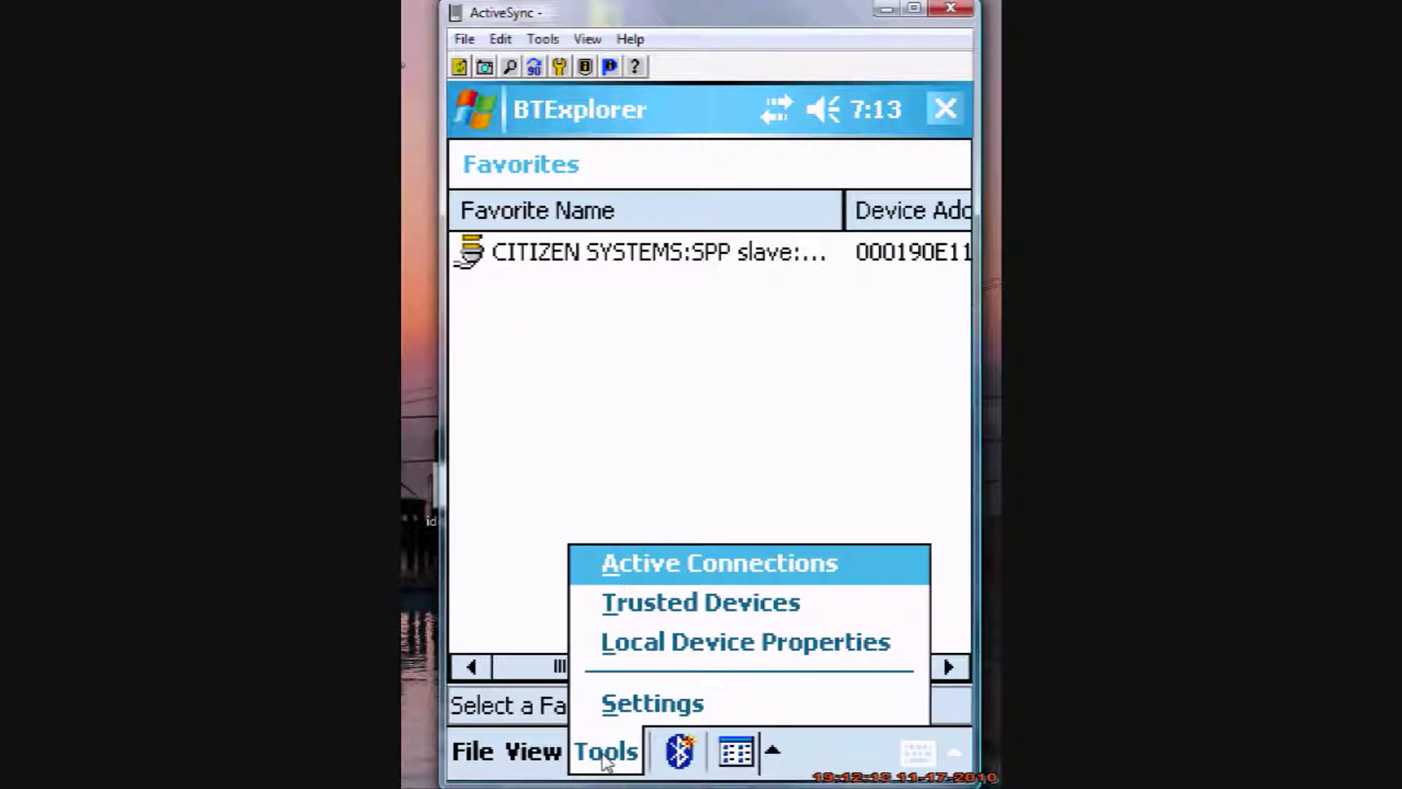
{"action": "left_click", "coordinate": [501, 760]}
{"action": "left_click", "coordinate": [483, 760]}
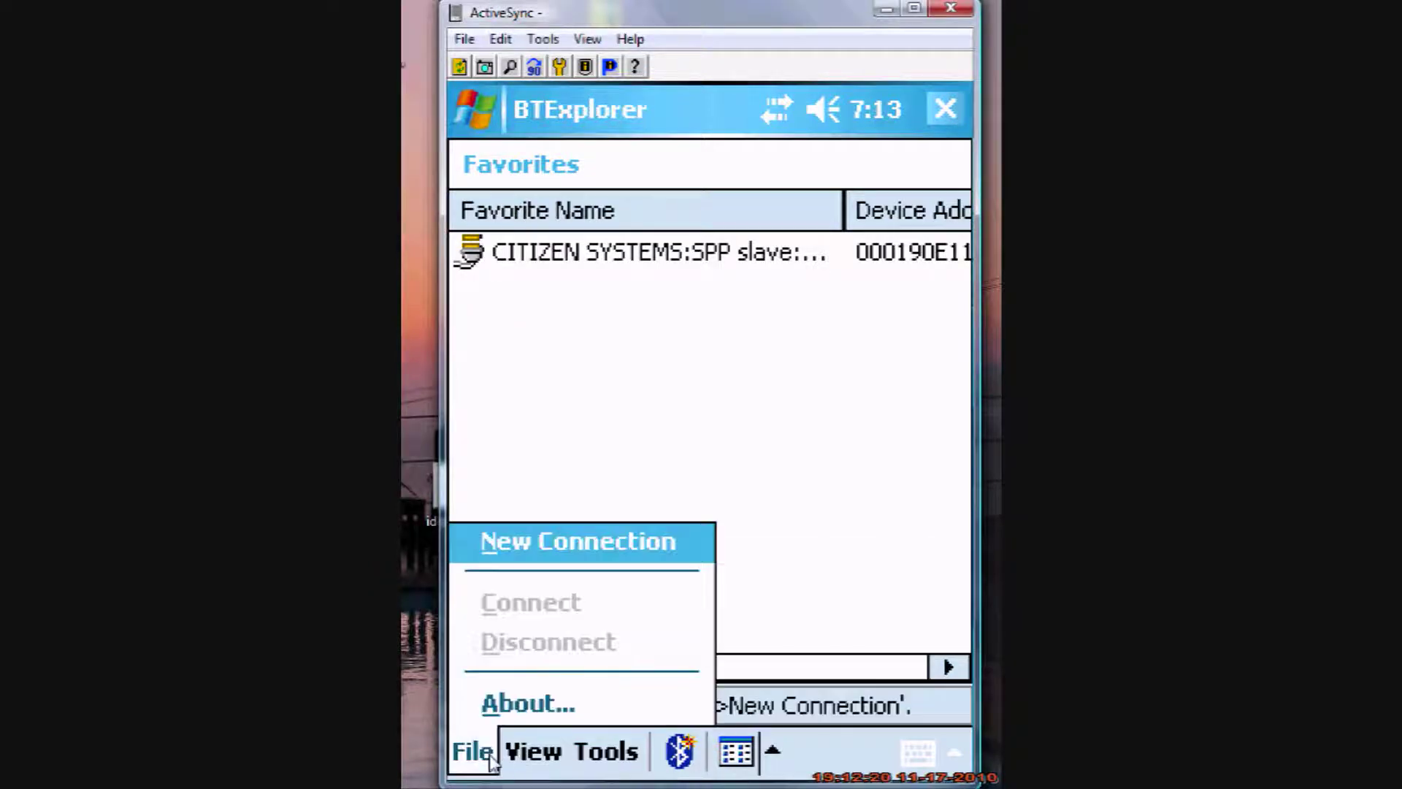
Step: Start the New Connection Wizard with Explore Services on Remote Device as the action
{"action": "left_click", "coordinate": [604, 556]}
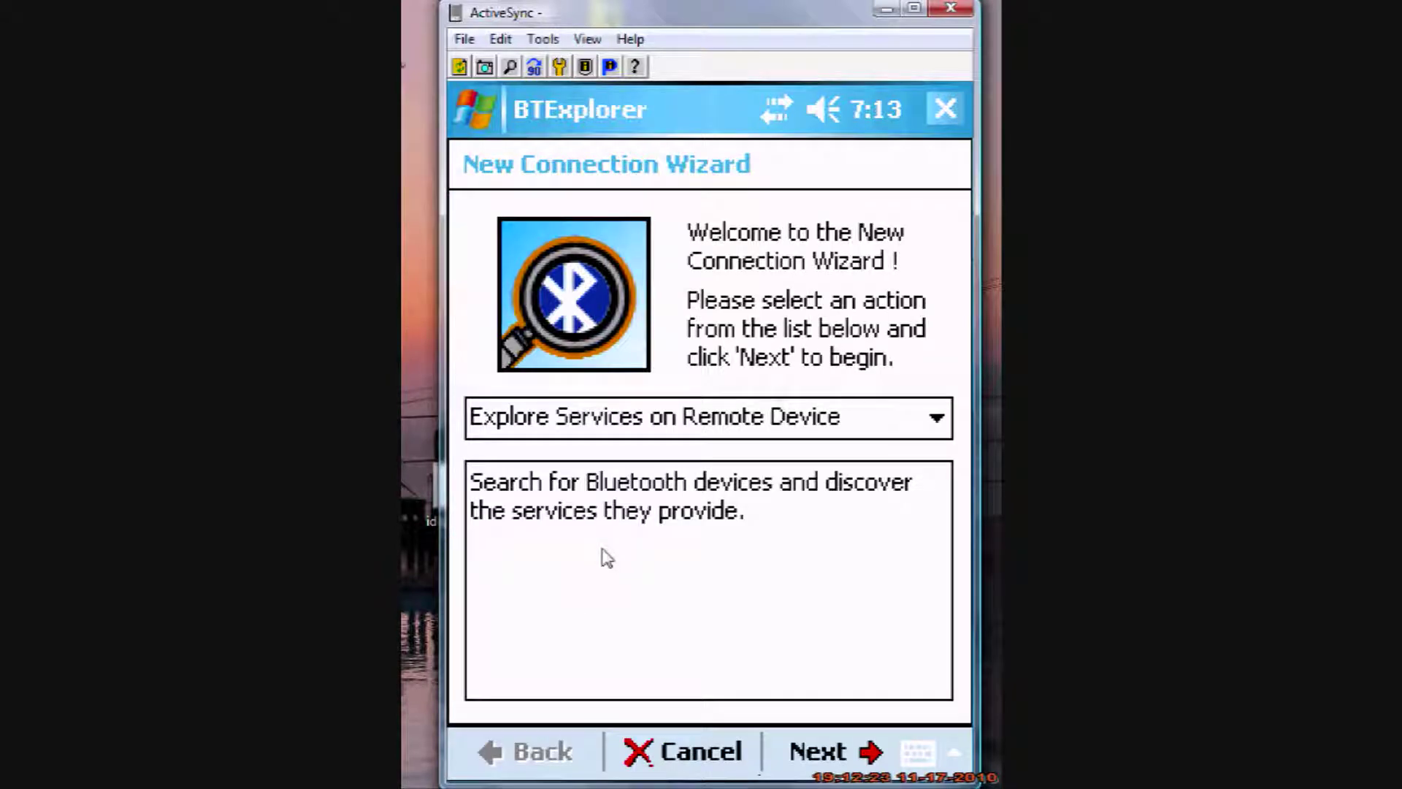
{"action": "left_click", "coordinate": [714, 430]}
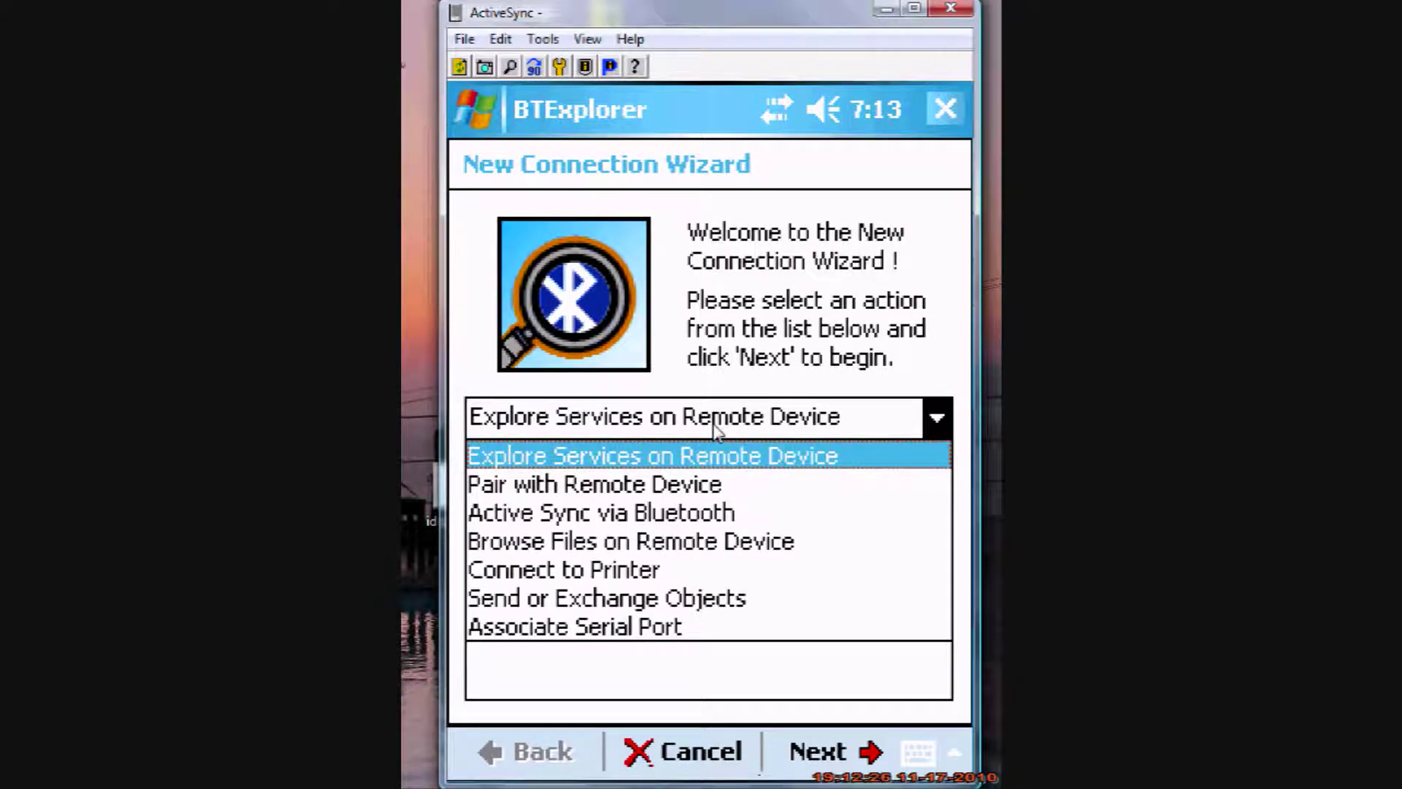
{"action": "left_click", "coordinate": [716, 456]}
Step: Discover nearby devices (Socket CHS, CITIZEN SYSTEMS, HOLUX_M-1000) and choose HOLUX_M-1000
{"action": "left_click", "coordinate": [800, 765]}
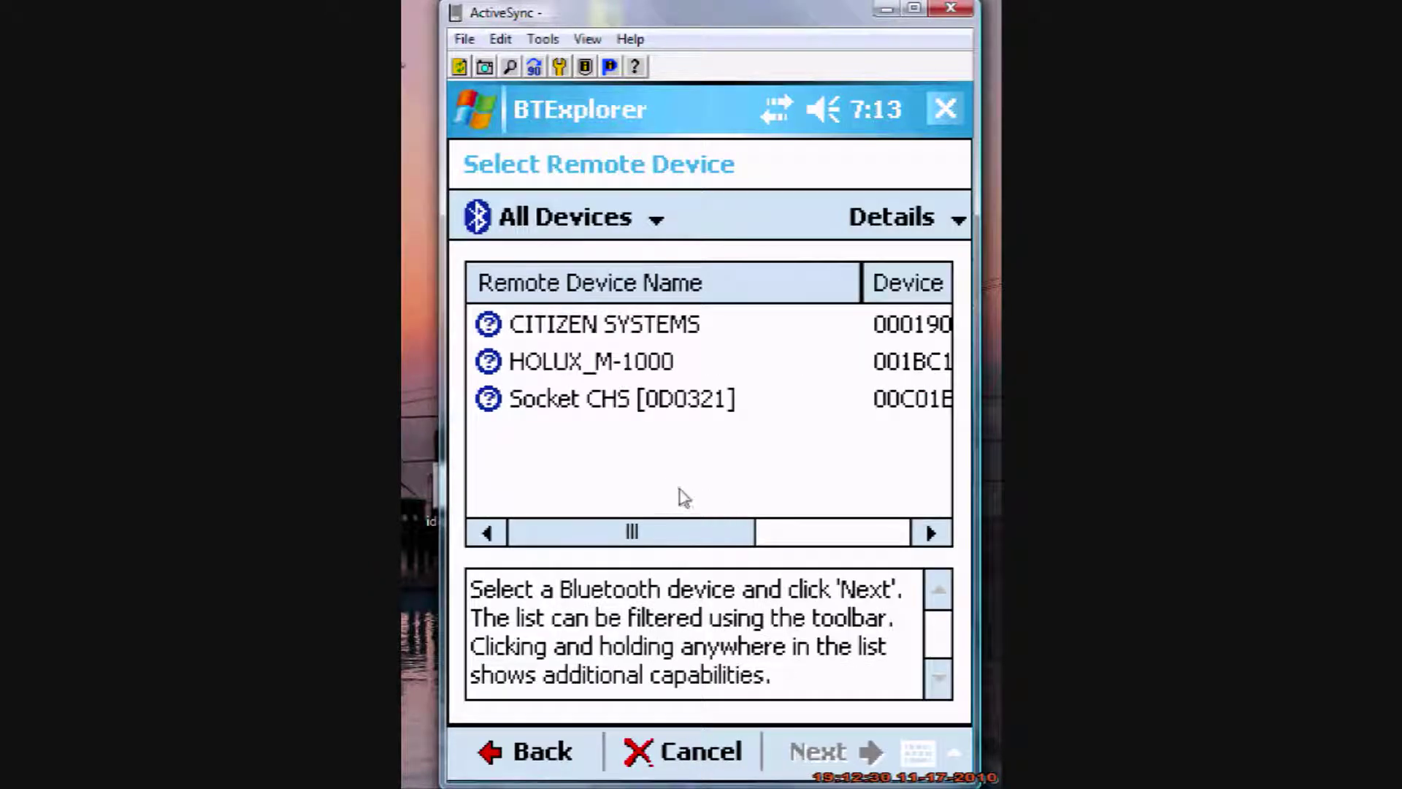
{"action": "left_click", "coordinate": [650, 482]}
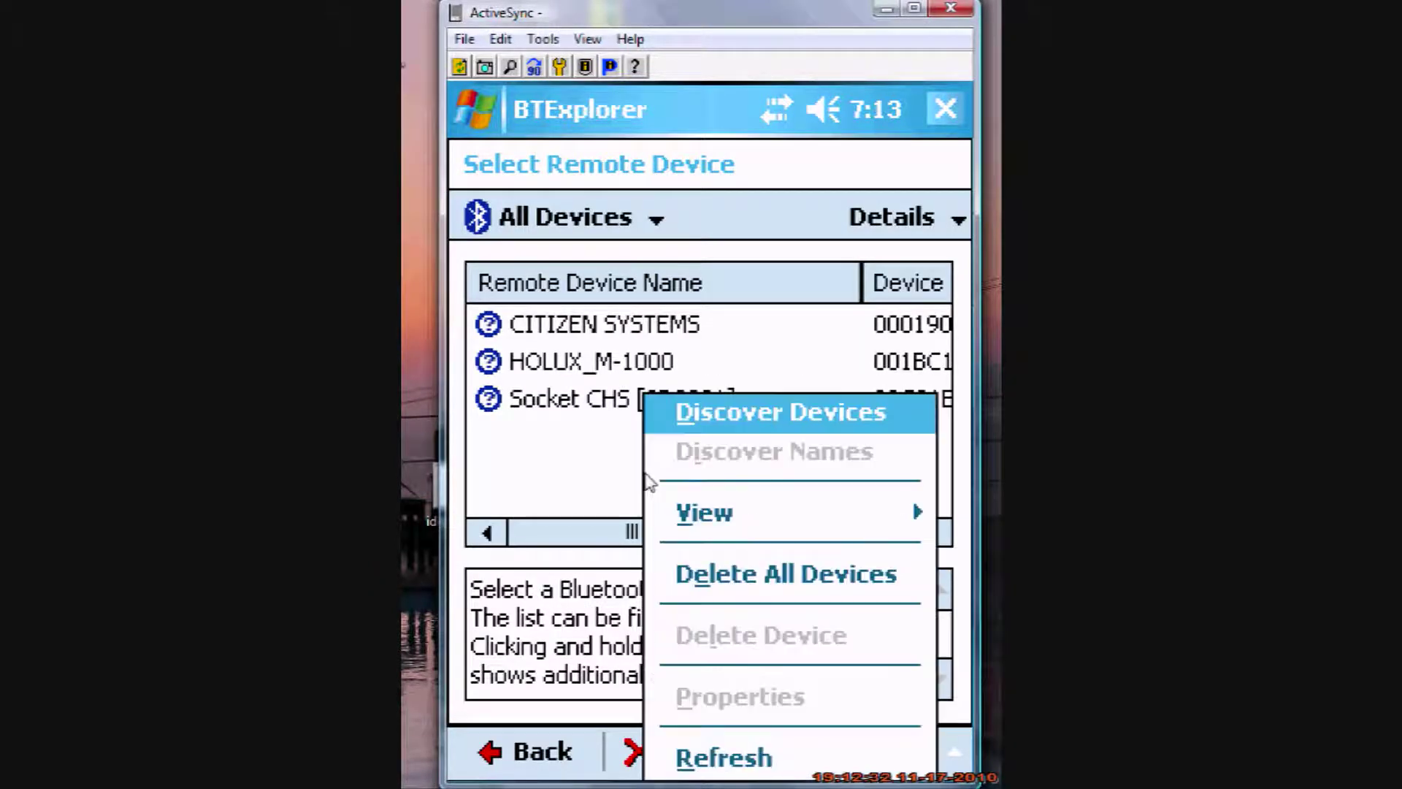
{"action": "left_click", "coordinate": [773, 422]}
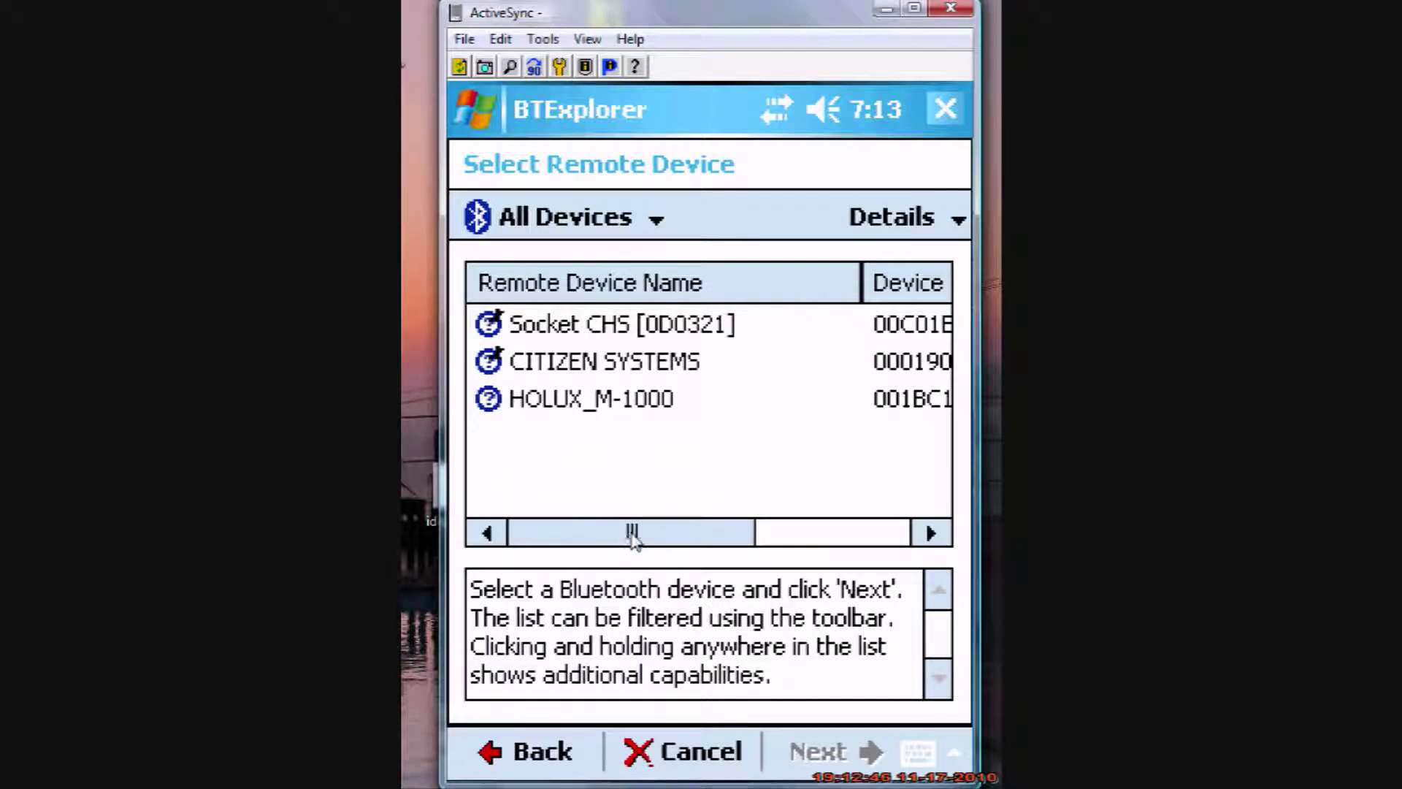
{"action": "left_click", "coordinate": [626, 413]}
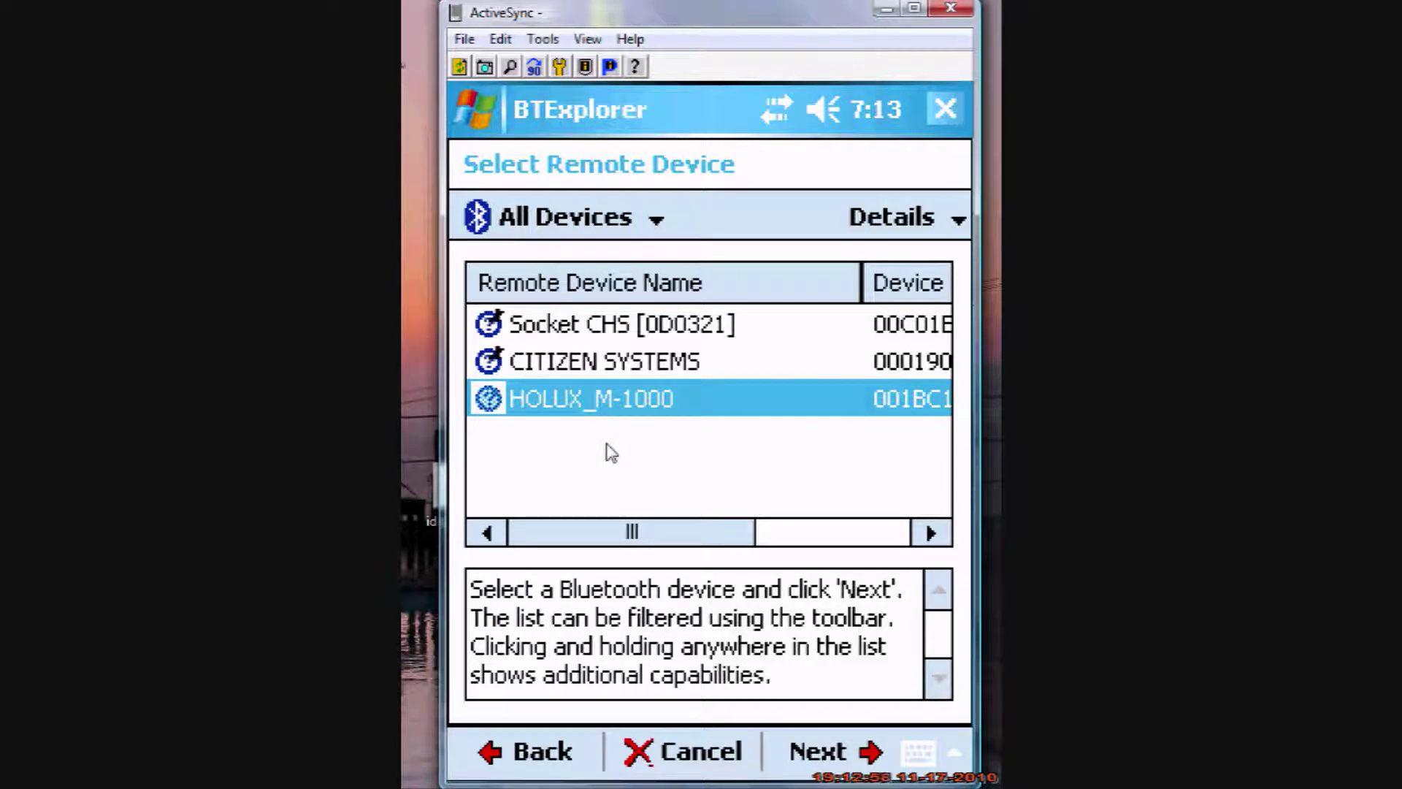
{"action": "left_click", "coordinate": [665, 404]}
Step: Select the HOLUX_M-1000 SPP slave service, save it as a favorite, and connect
{"action": "left_click", "coordinate": [557, 456]}
{"action": "left_click", "coordinate": [825, 764]}
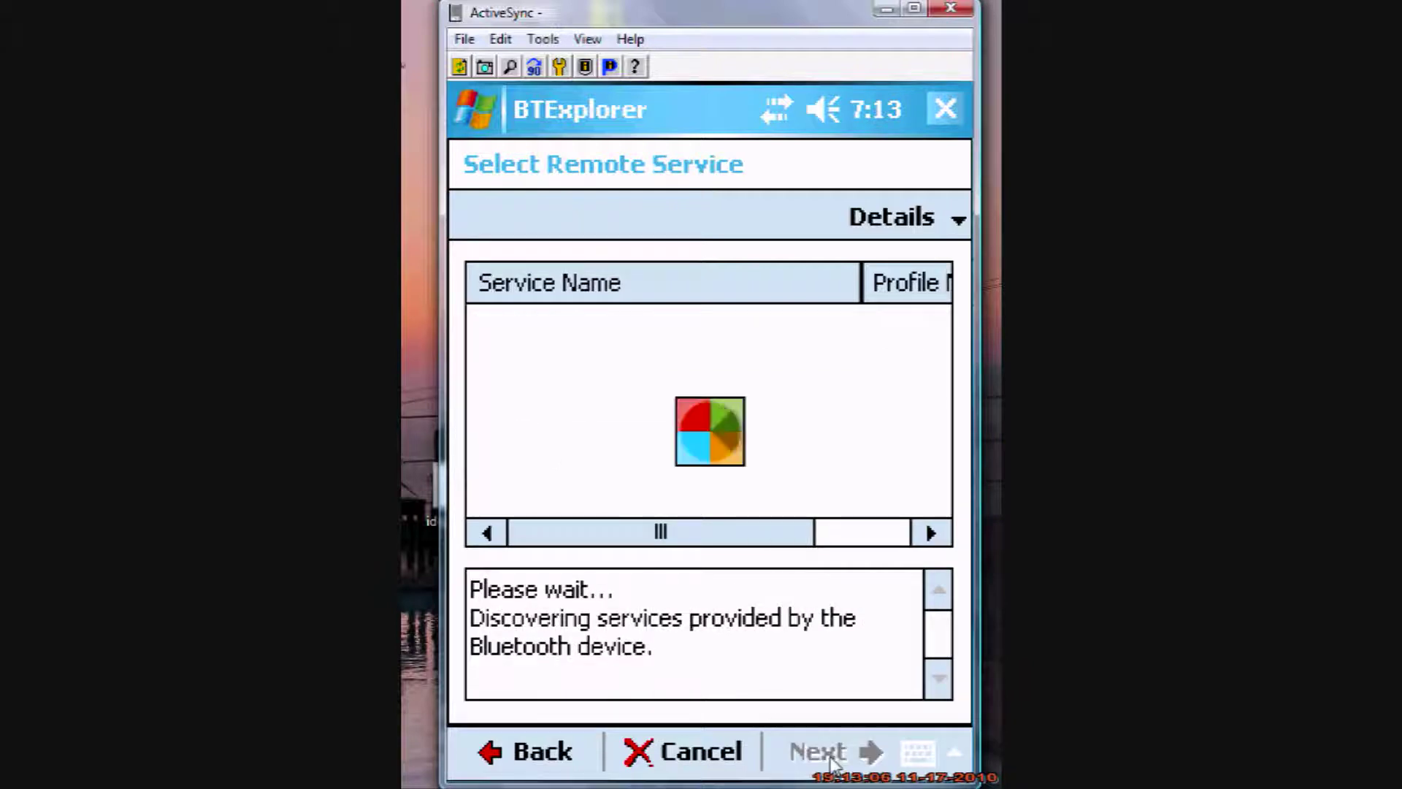
{"action": "left_click", "coordinate": [575, 335]}
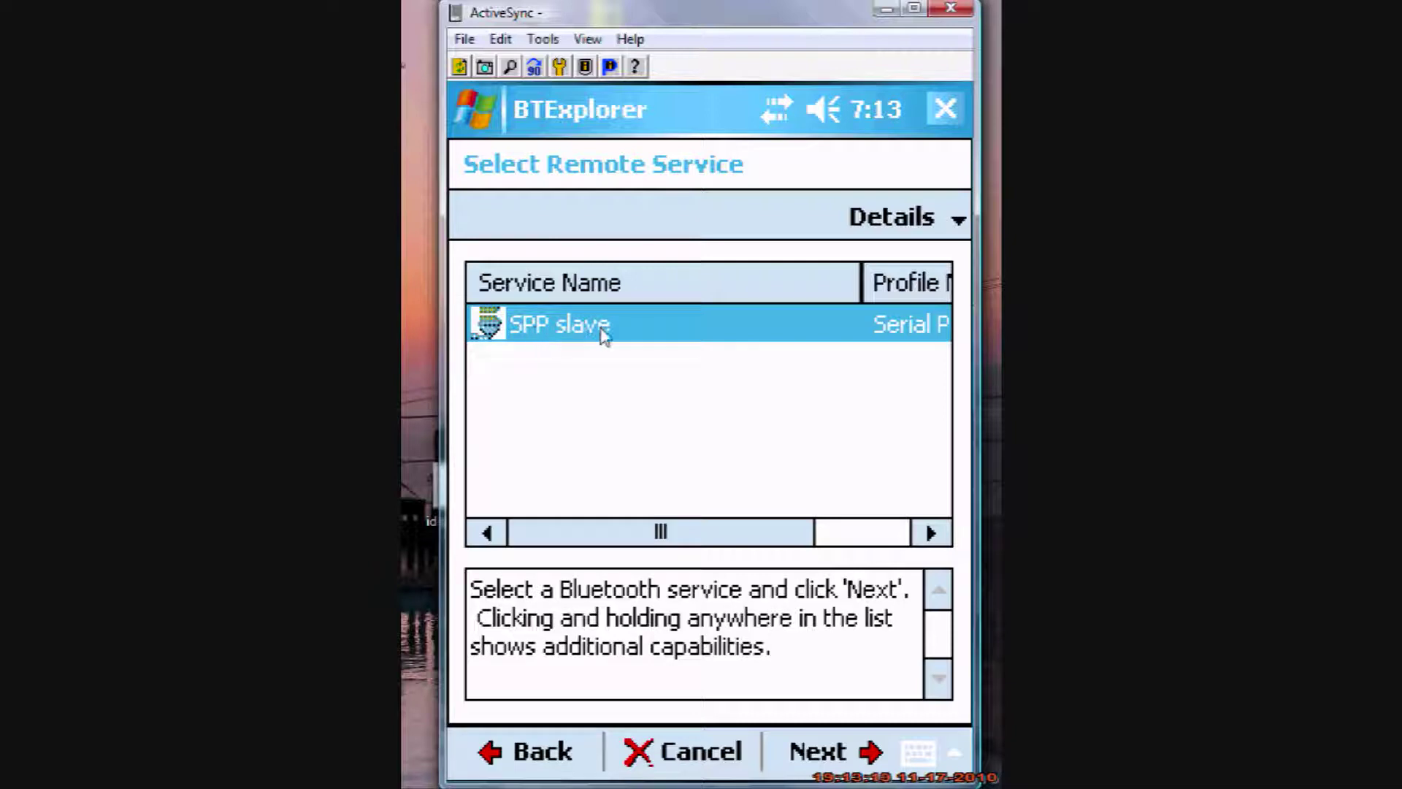
{"action": "left_click", "coordinate": [833, 756]}
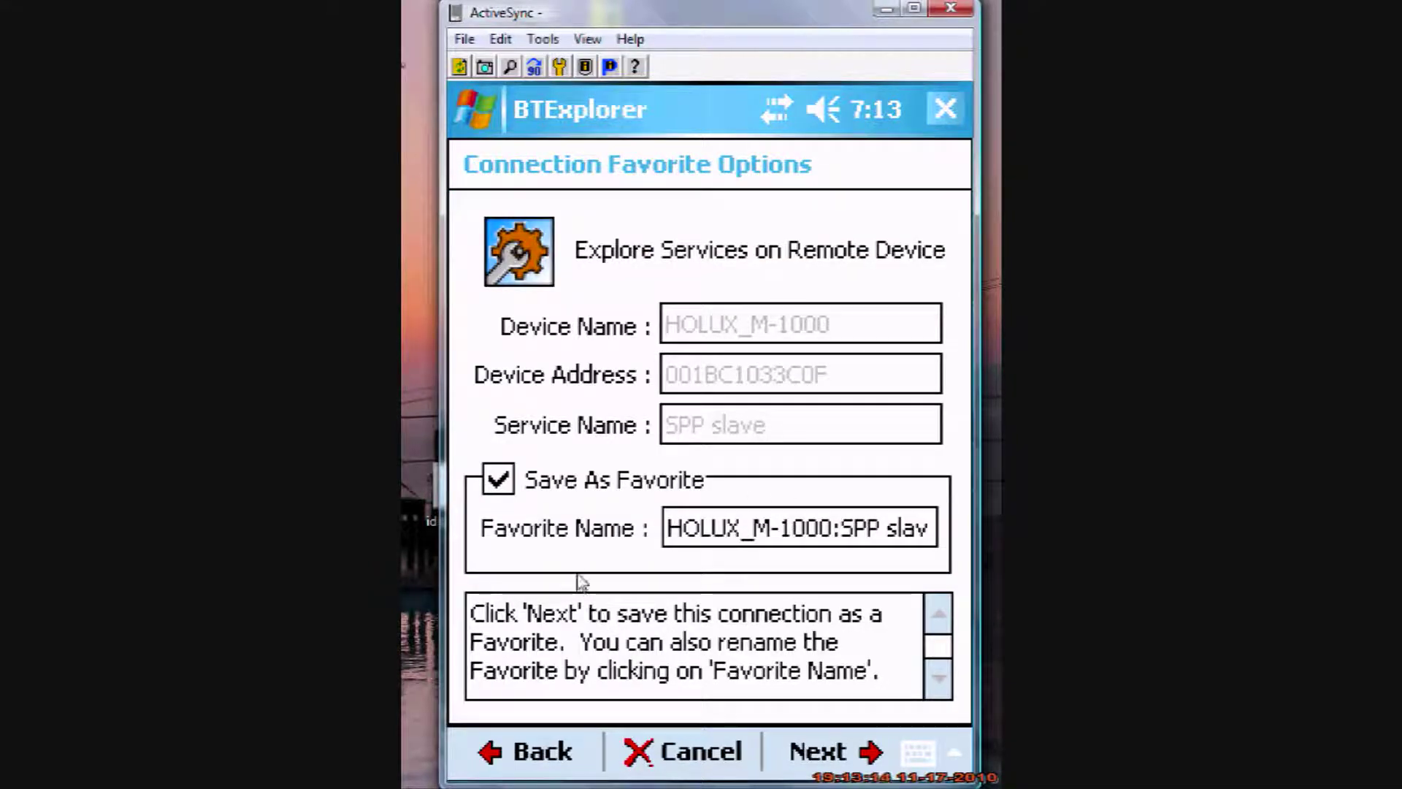
{"action": "left_click", "coordinate": [625, 497]}
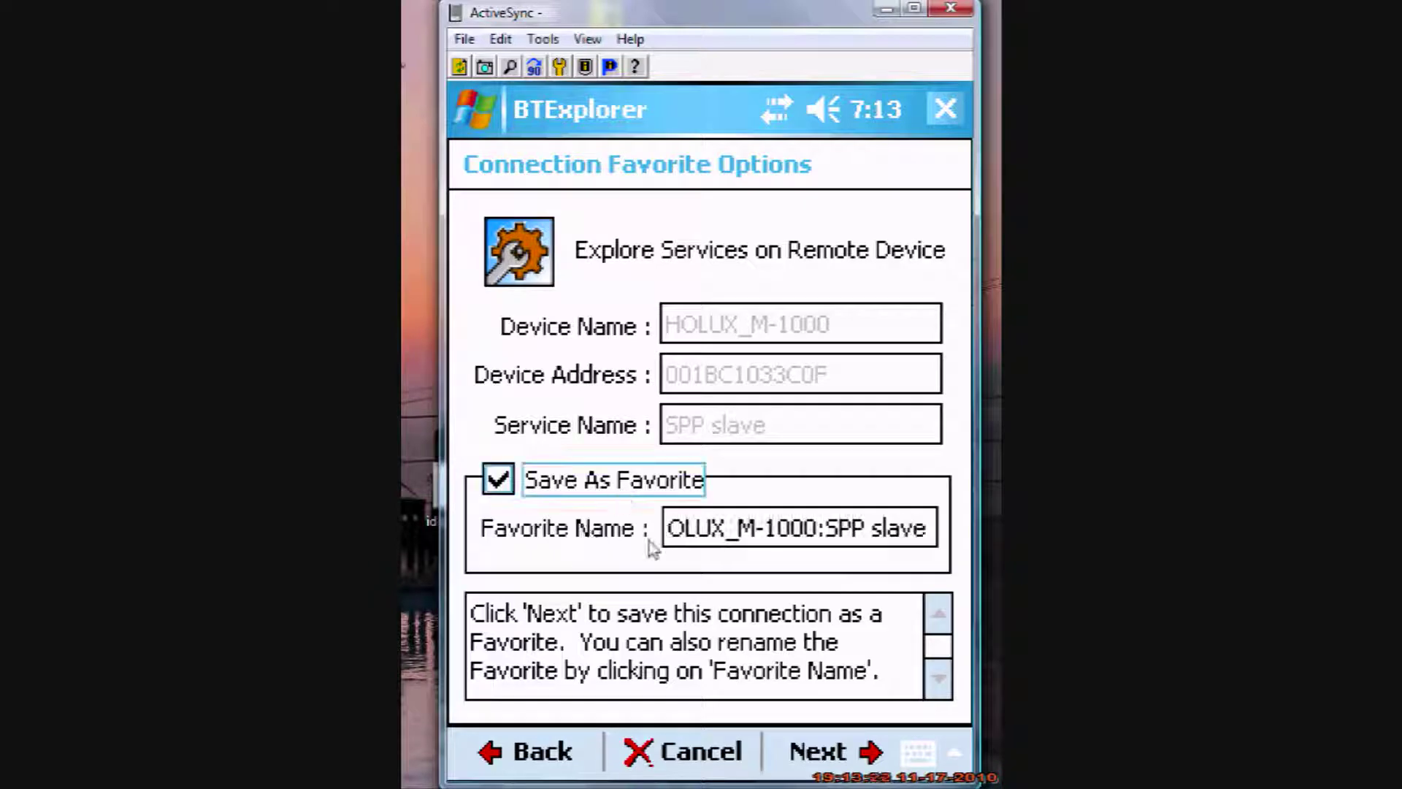
{"action": "left_click", "coordinate": [807, 763]}
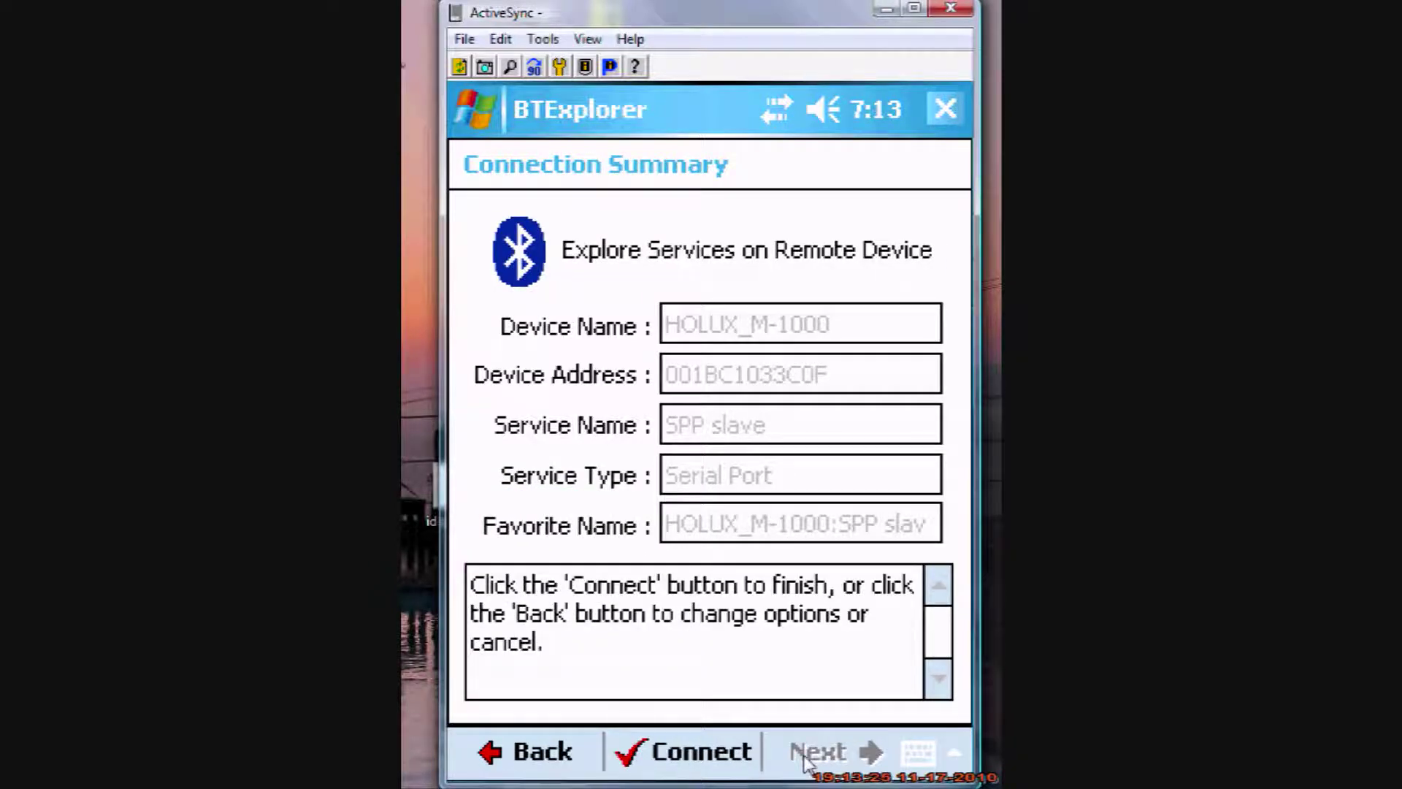
{"action": "left_click", "coordinate": [703, 767]}
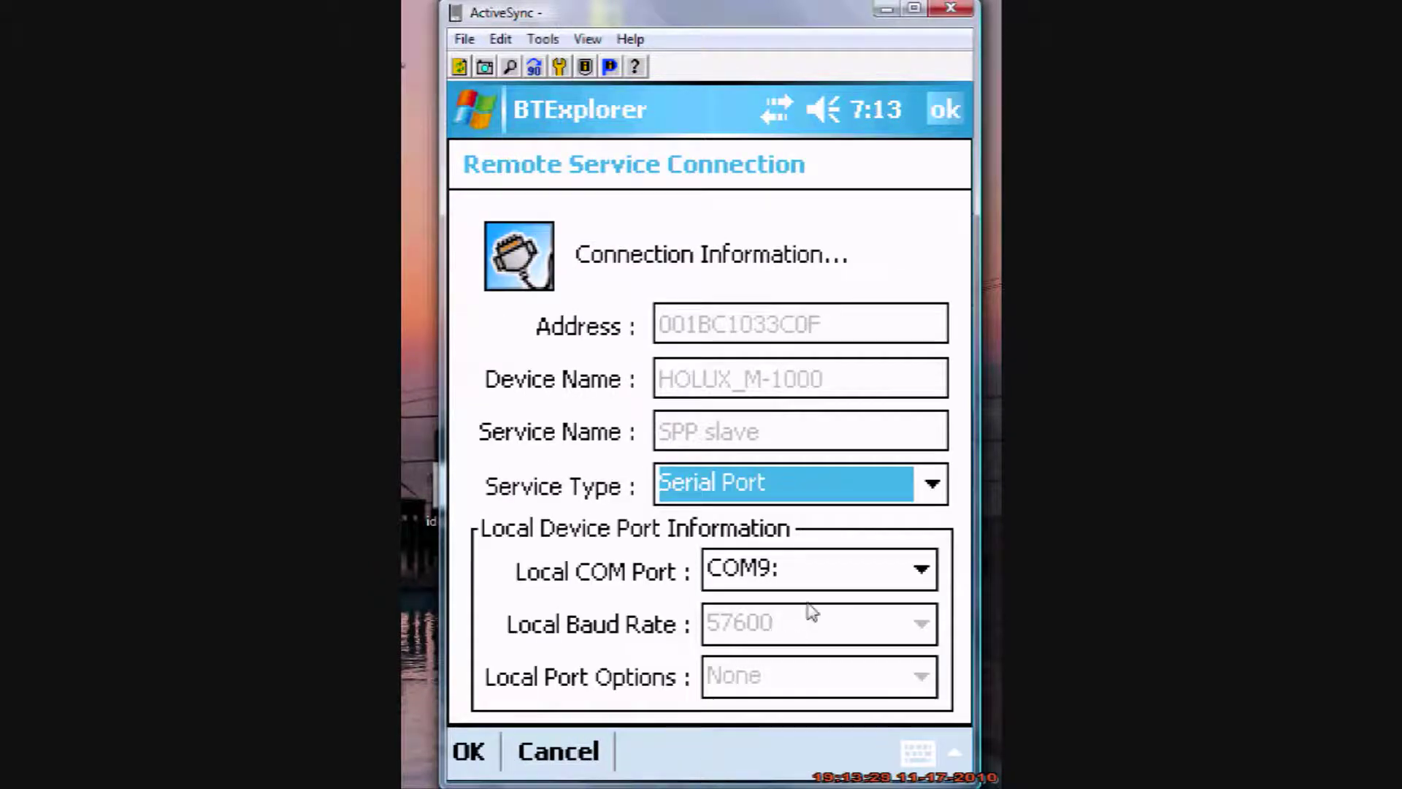
Step: Keep Serial Port as the service type, assign local port COM9, and confirm
{"action": "left_click", "coordinate": [930, 488]}
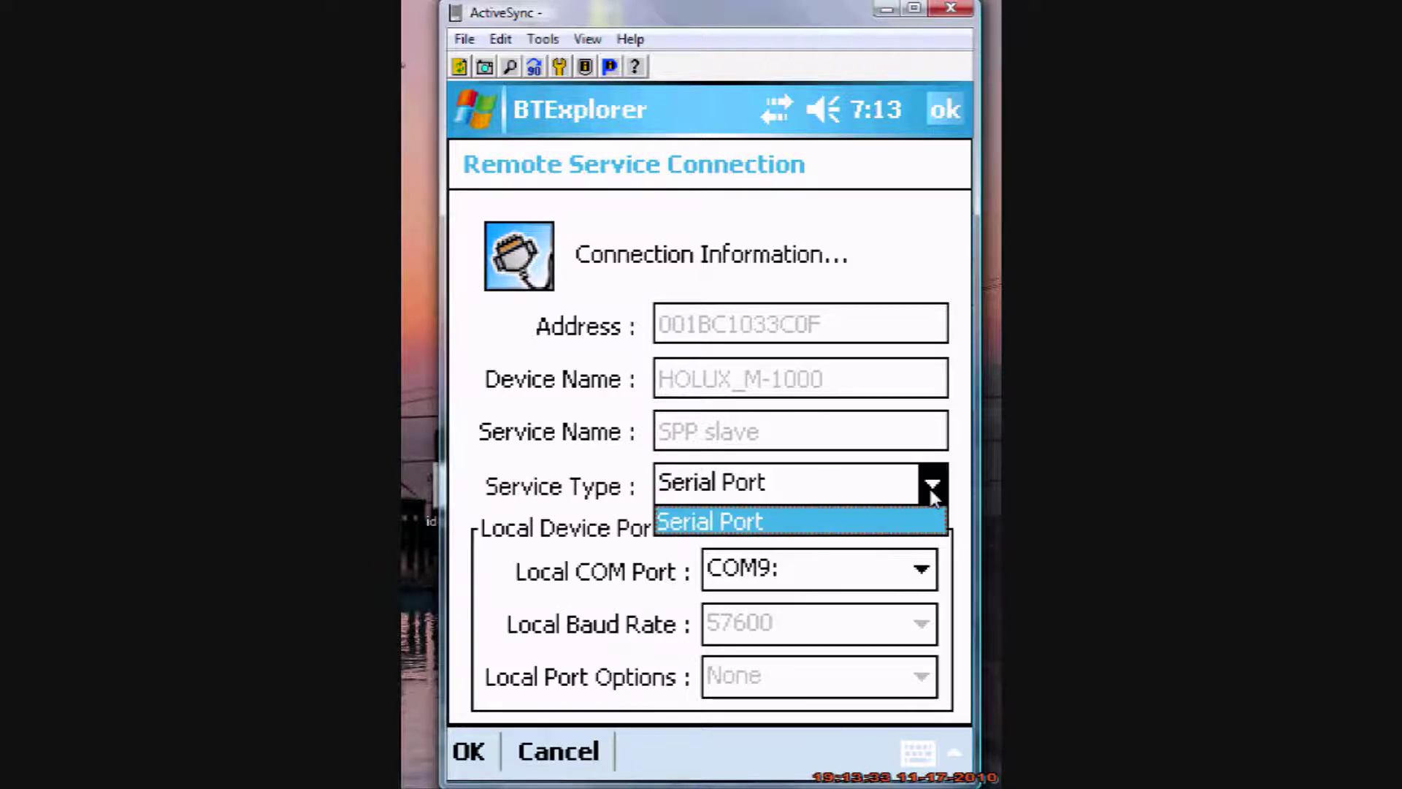
{"action": "left_click", "coordinate": [929, 485]}
{"action": "left_click", "coordinate": [922, 569]}
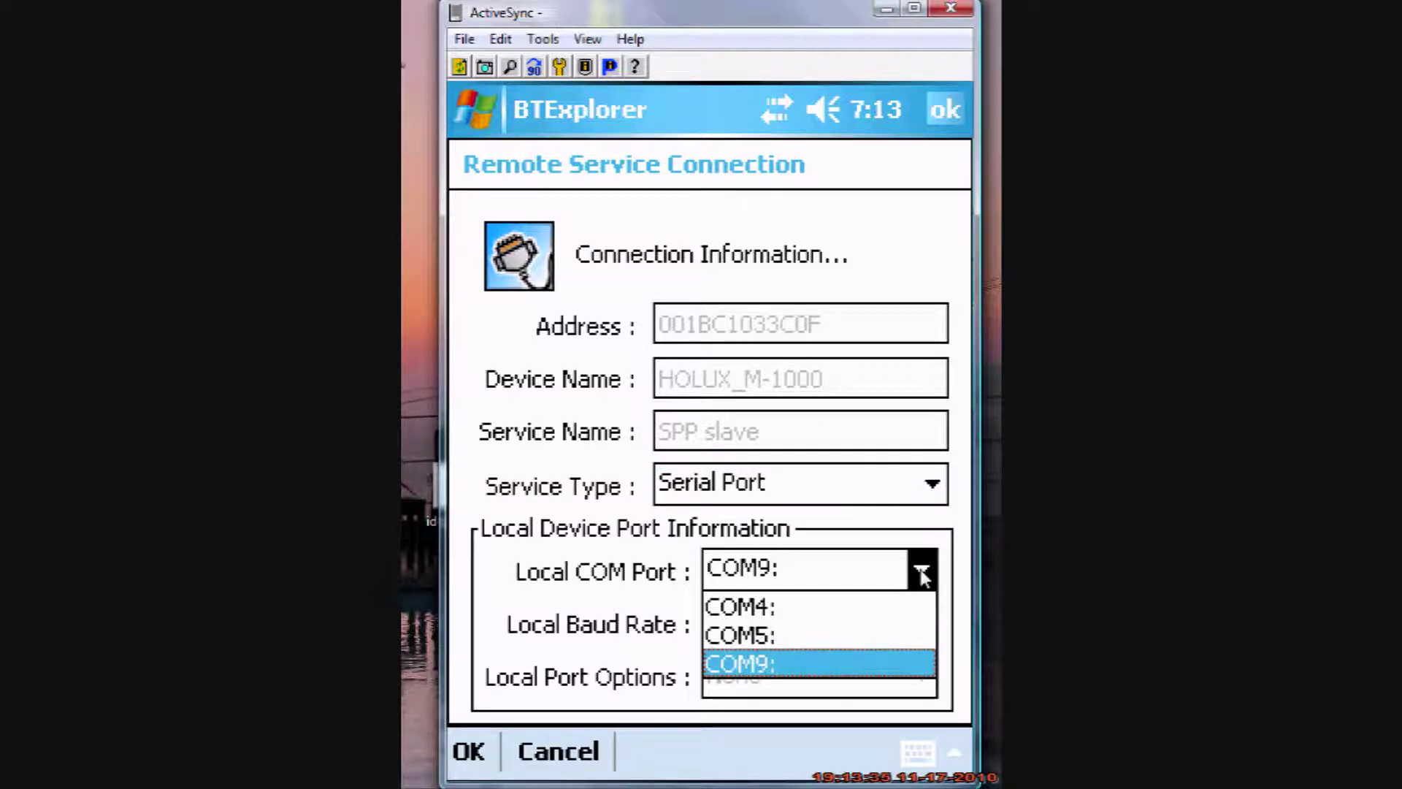
{"action": "left_click", "coordinate": [767, 666]}
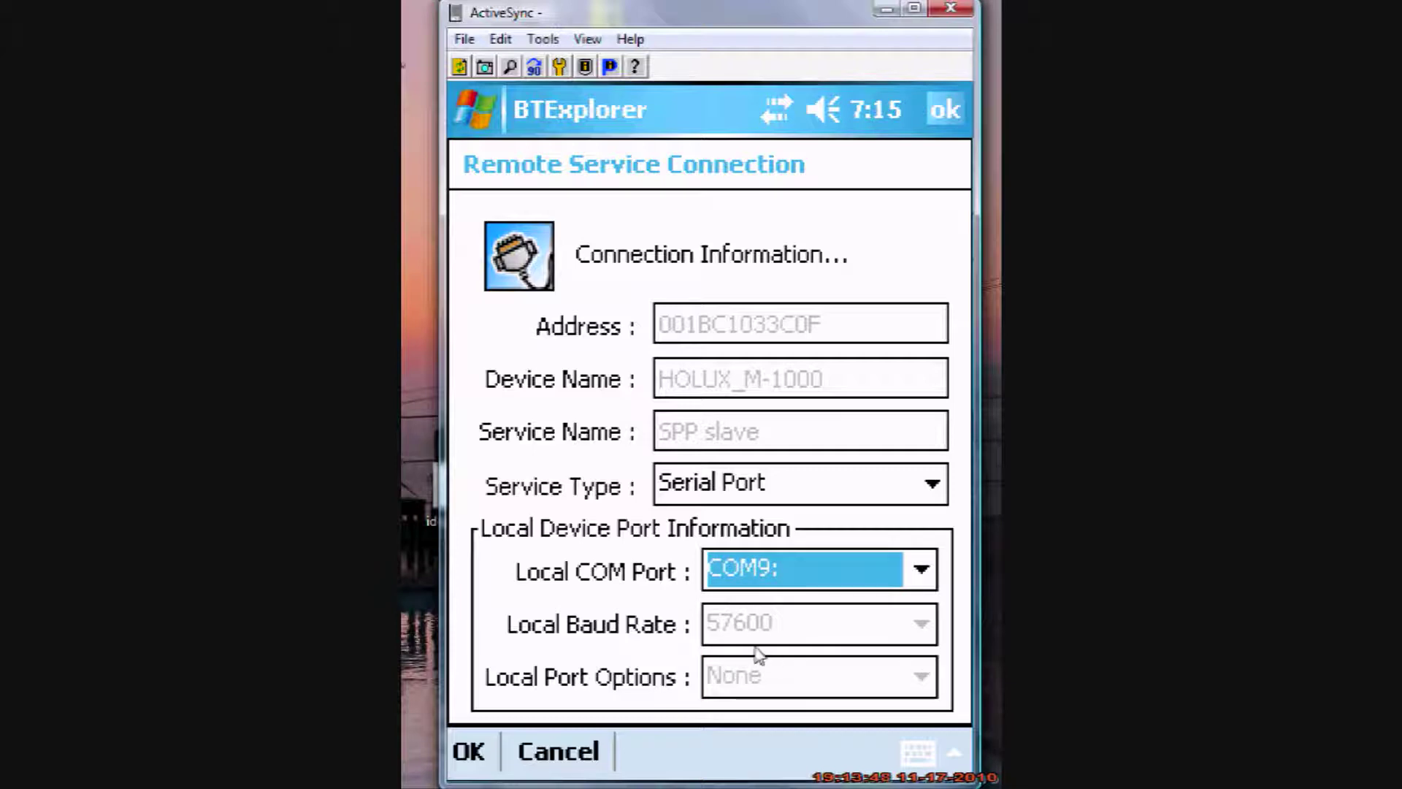
{"action": "left_click", "coordinate": [470, 752]}
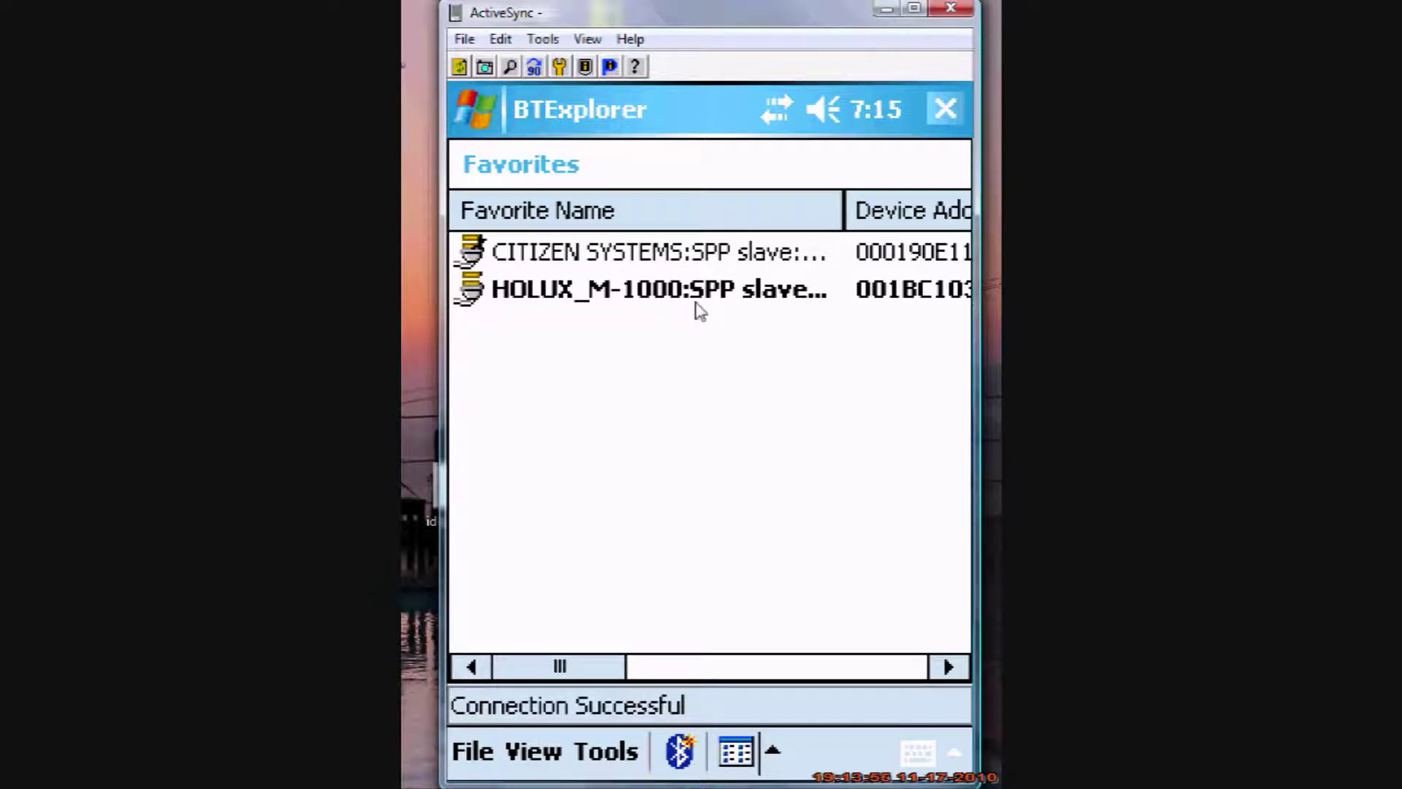
Step: Close BTExplorer, leaving the HOLUX serial link connected on COM9
{"action": "key", "text": "Down"}
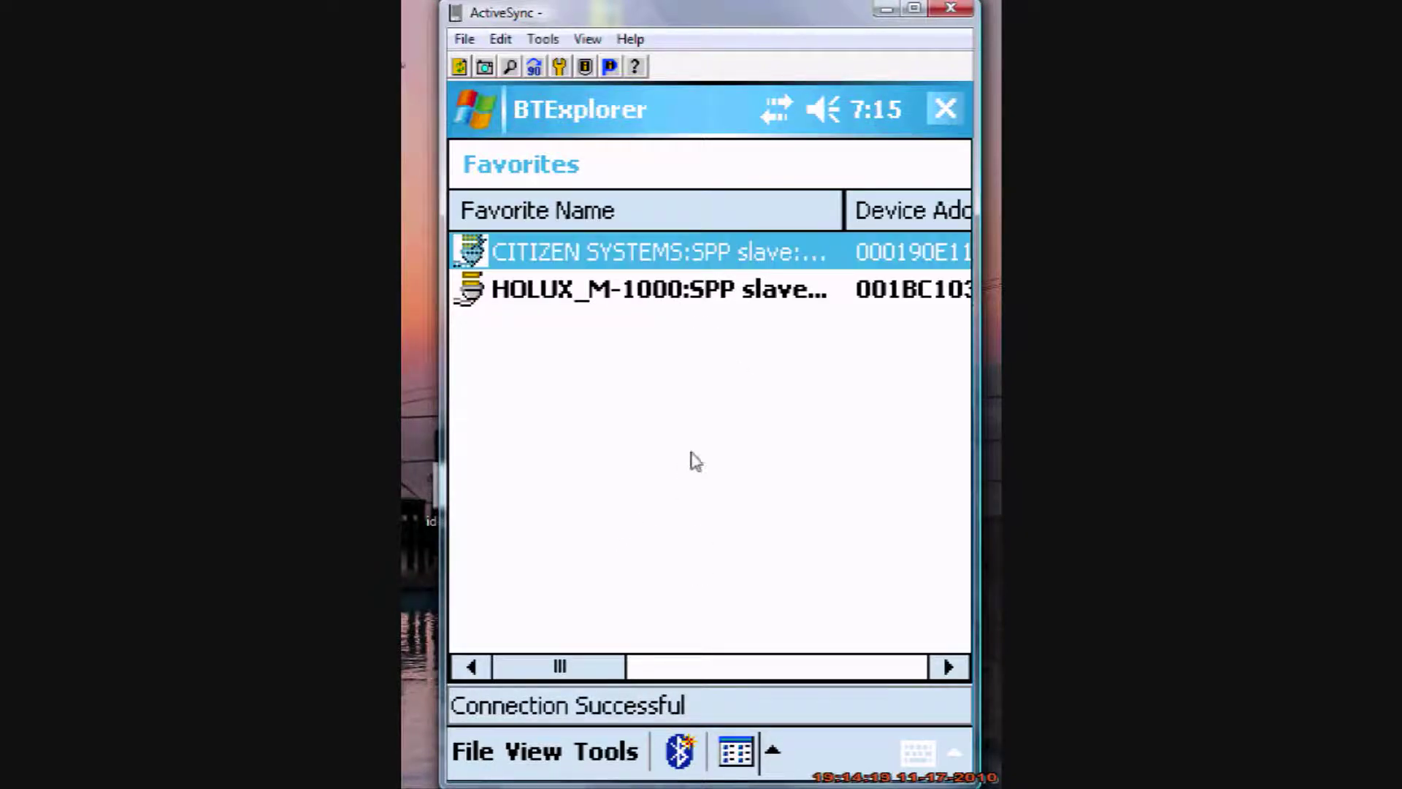
{"action": "left_click", "coordinate": [947, 110]}
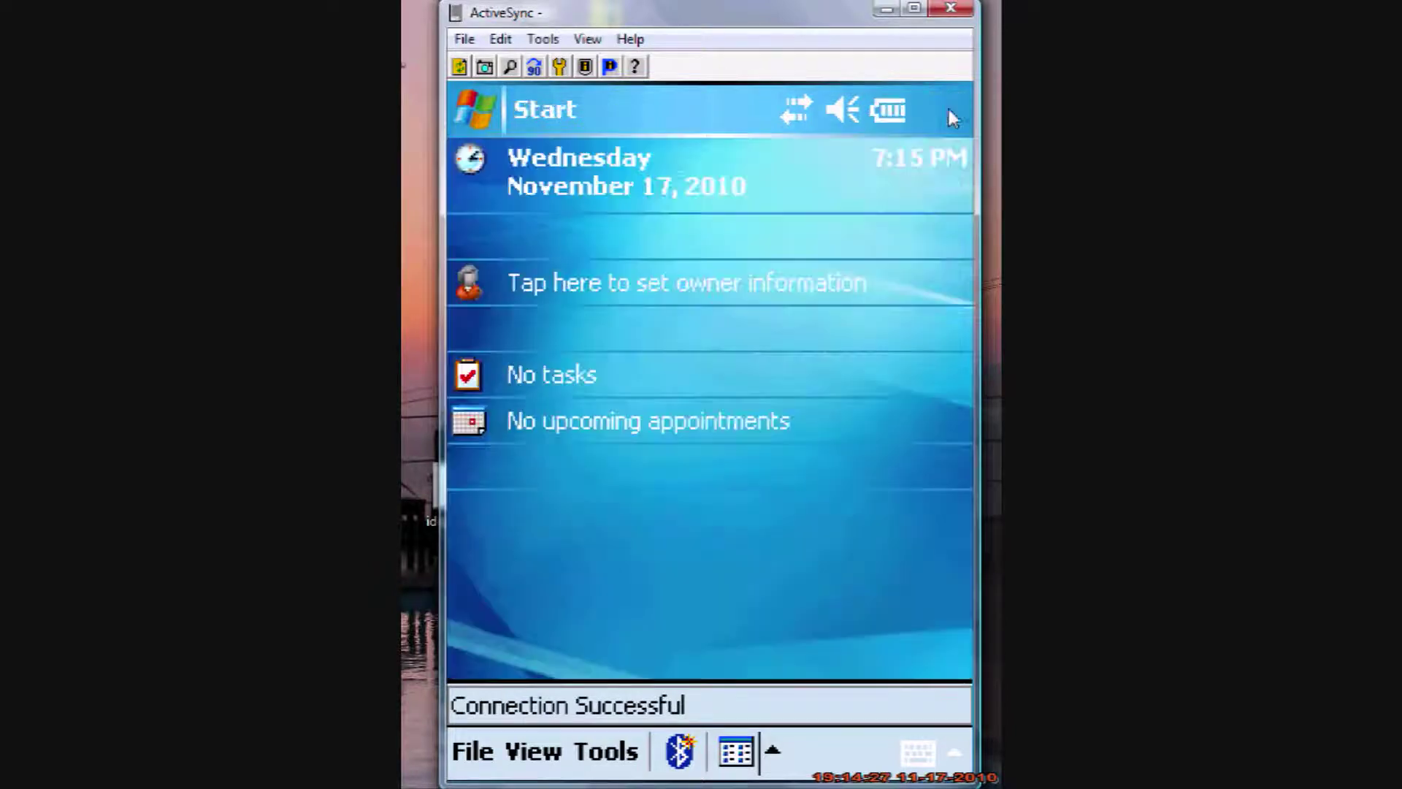
Step: Open the GPS settings under Start > Settings > System
{"action": "left_click", "coordinate": [492, 115]}
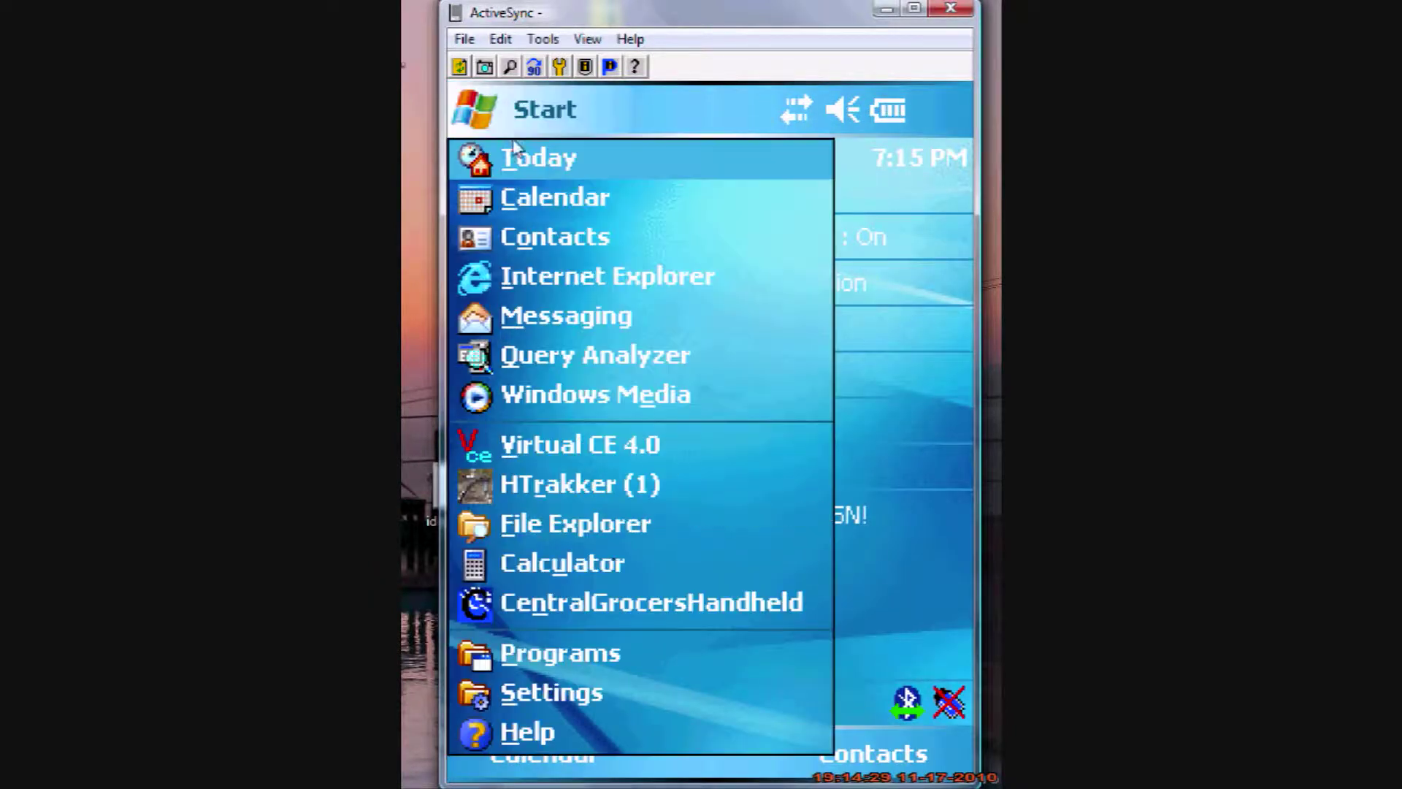
{"action": "left_click", "coordinate": [613, 695]}
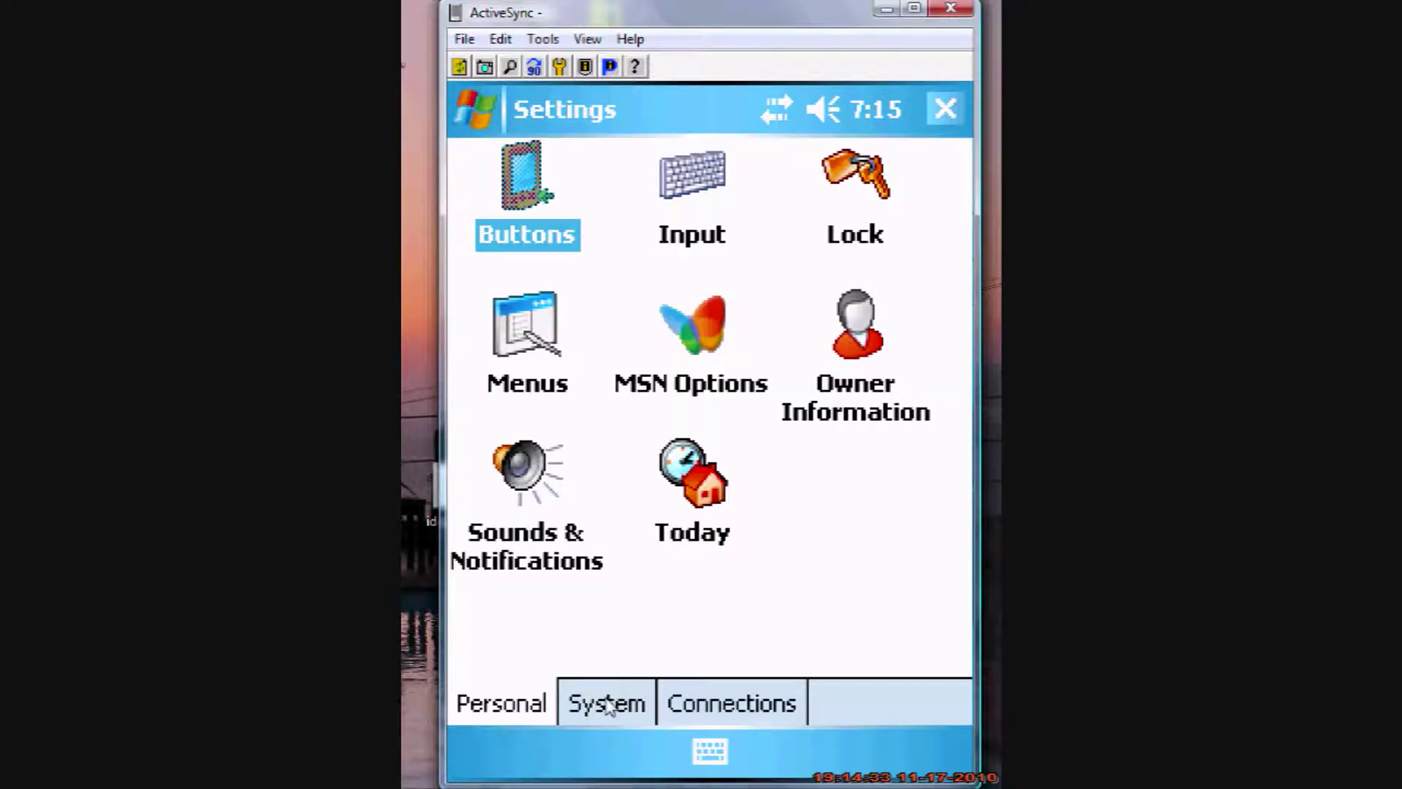
{"action": "left_click", "coordinate": [613, 697]}
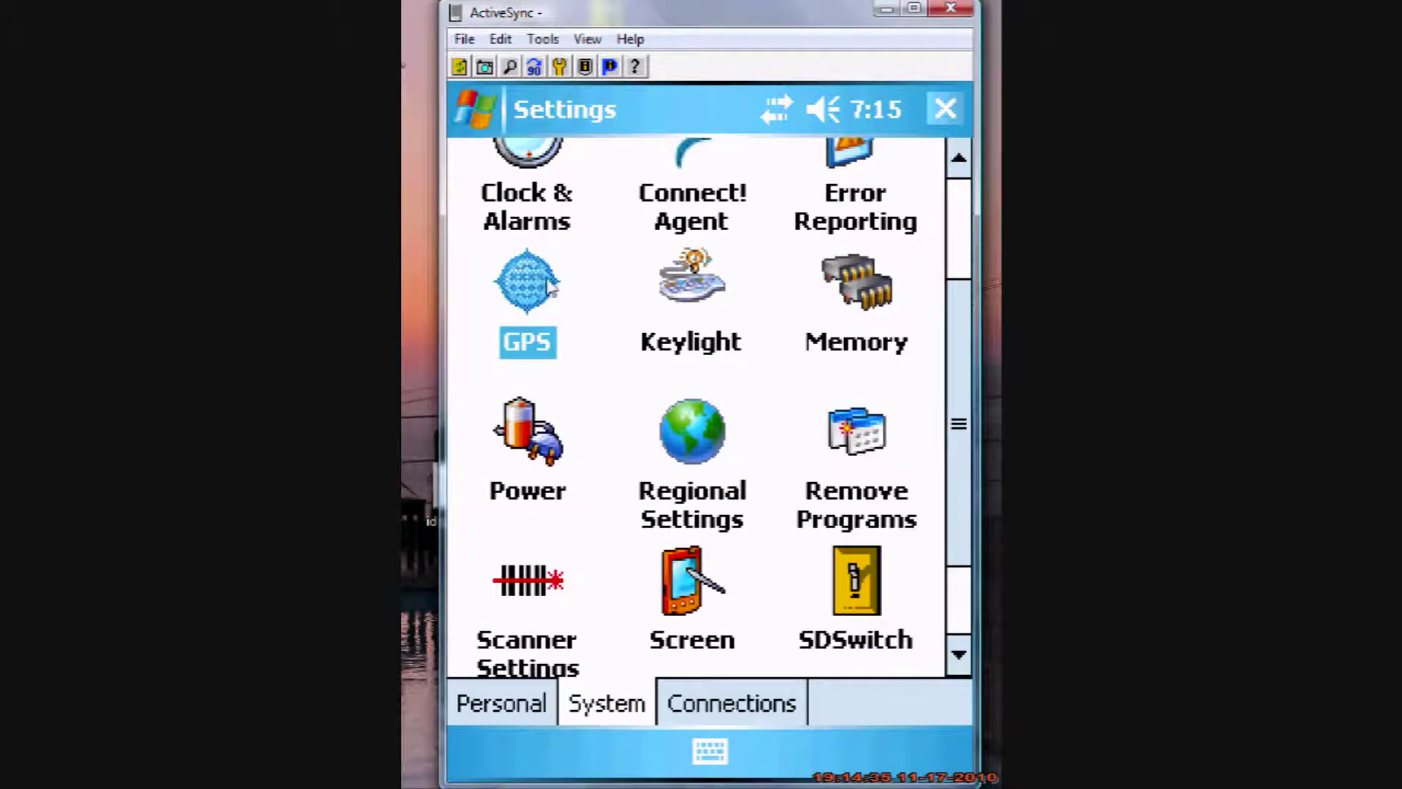
{"action": "left_click", "coordinate": [958, 235]}
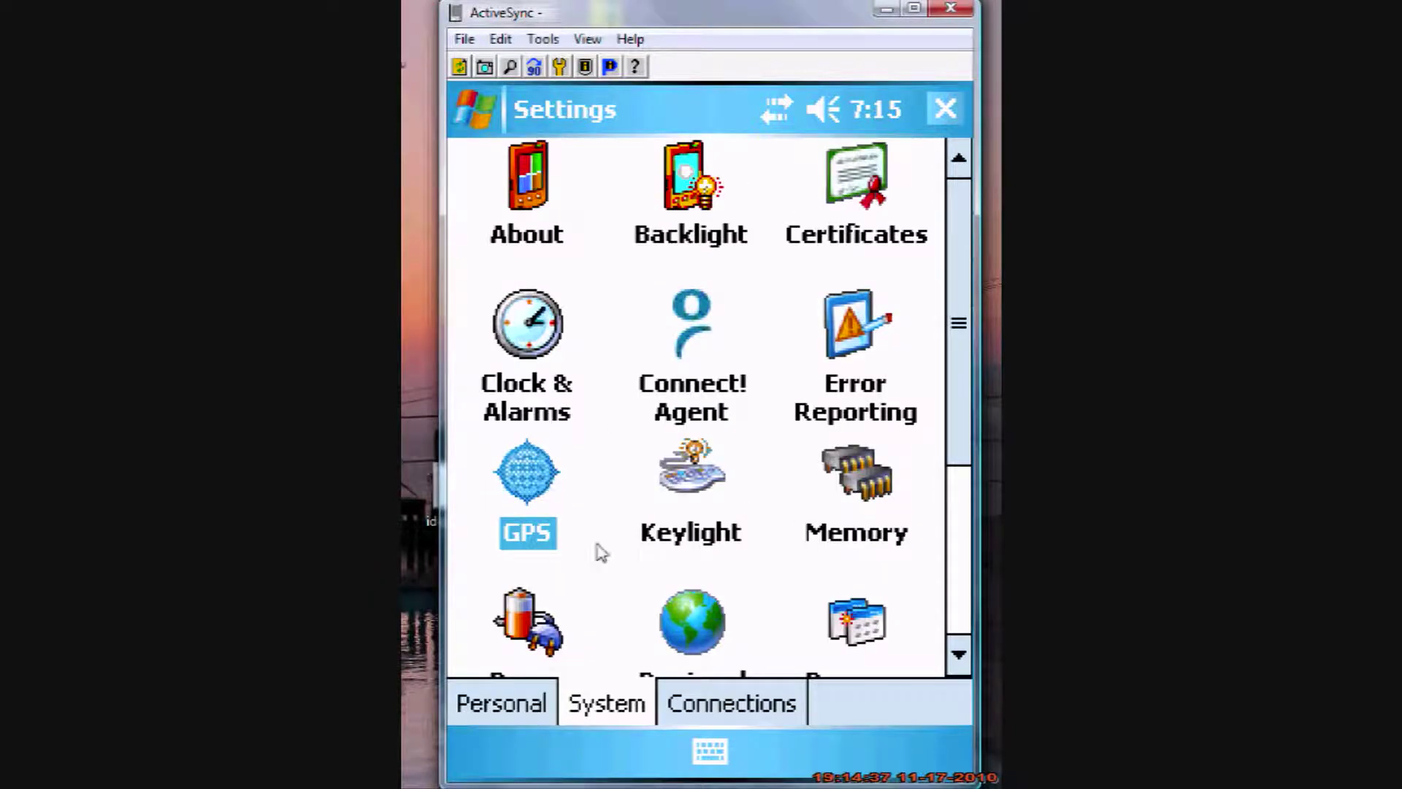
{"action": "left_click", "coordinate": [549, 488]}
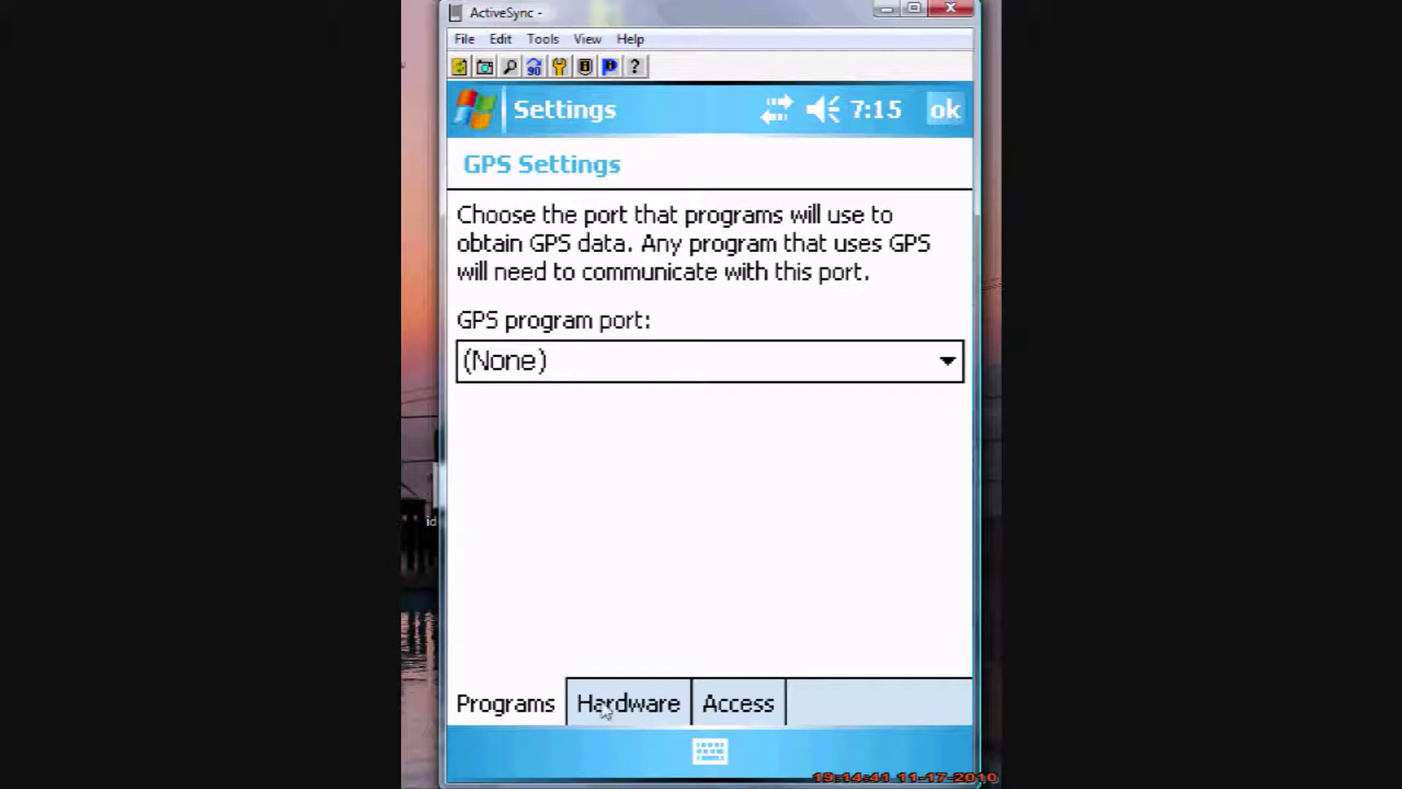
Step: Set the GPS hardware port to COM9 and the baud rate to 33600
{"action": "left_click", "coordinate": [627, 704]}
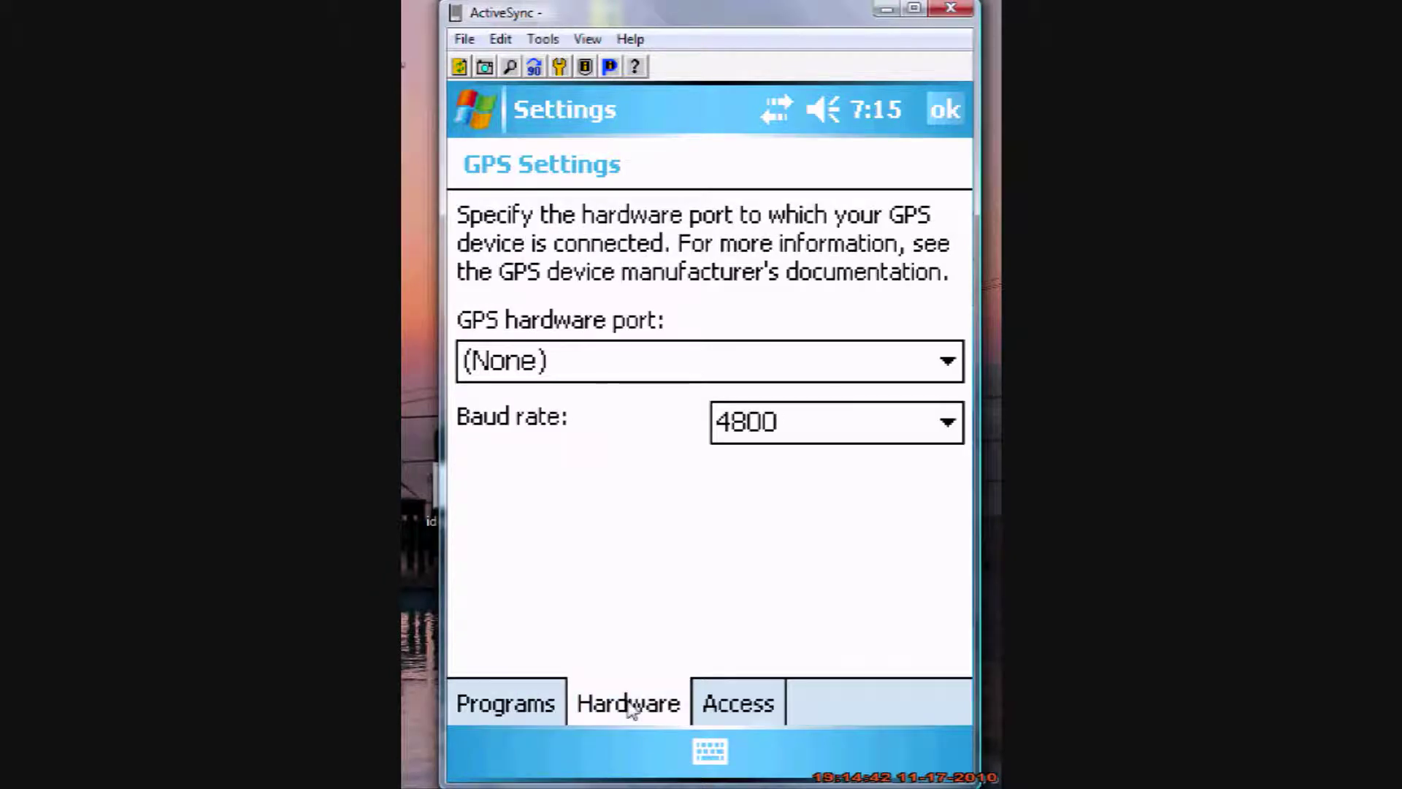
{"action": "left_click", "coordinate": [677, 369]}
{"action": "left_click", "coordinate": [949, 518]}
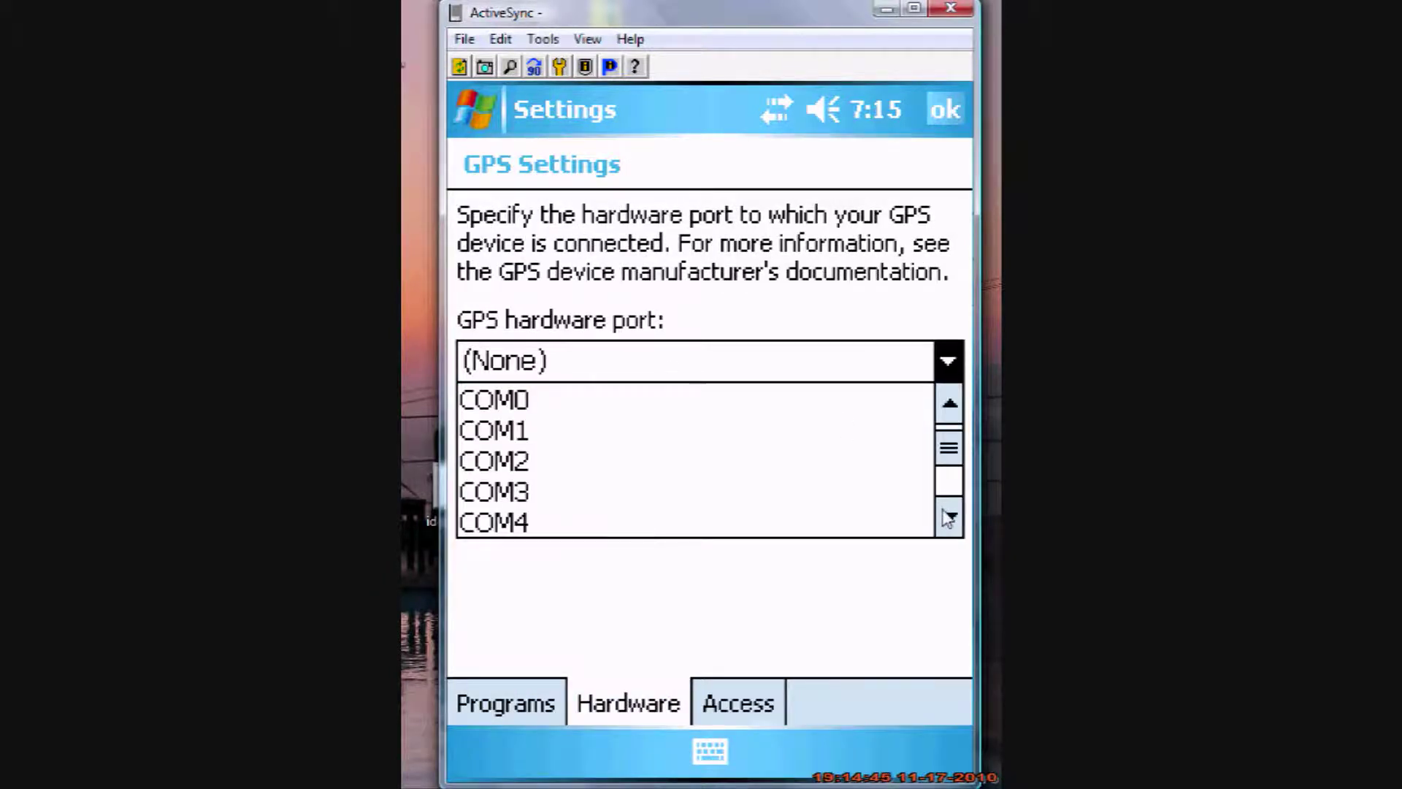
{"action": "left_click", "coordinate": [949, 518]}
{"action": "left_click", "coordinate": [532, 528]}
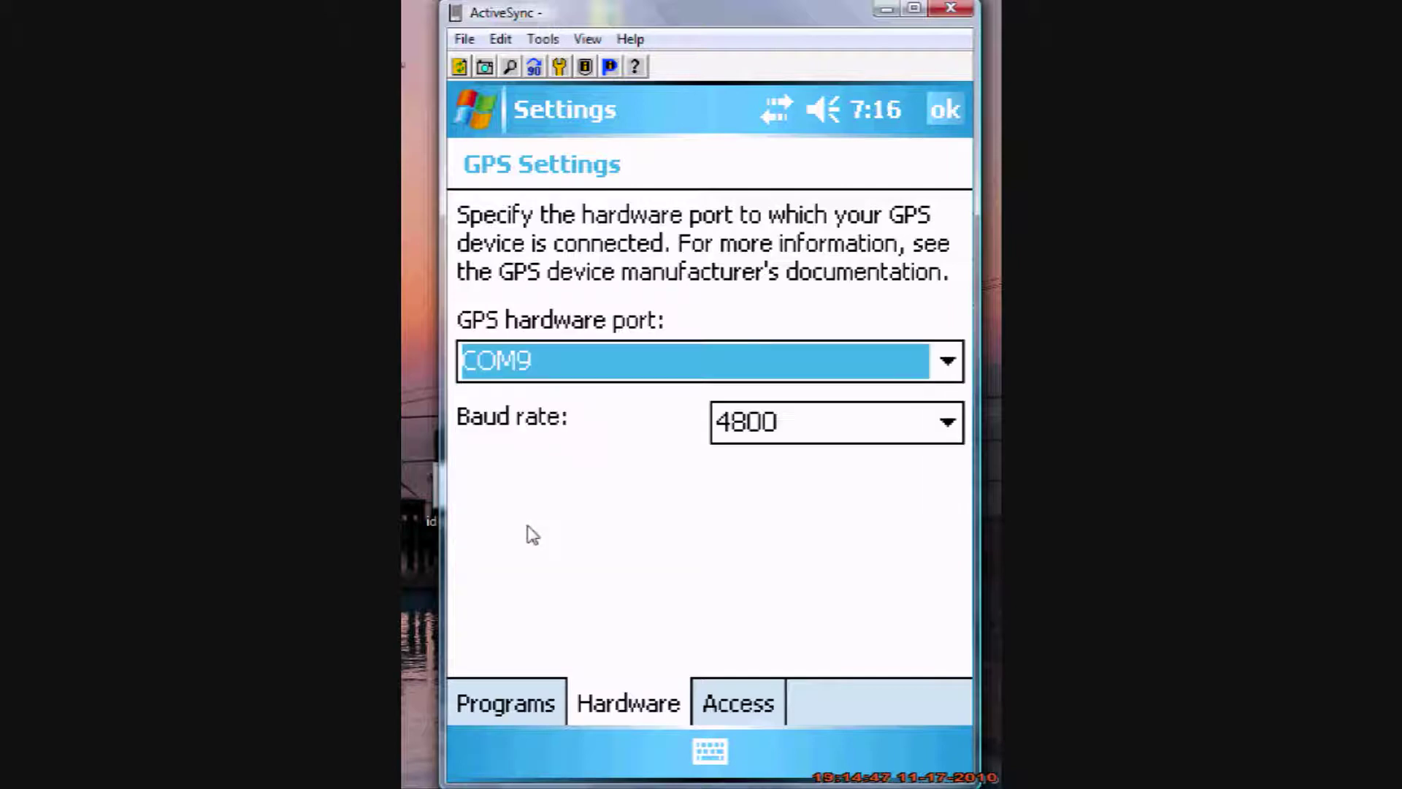
{"action": "left_click", "coordinate": [804, 437]}
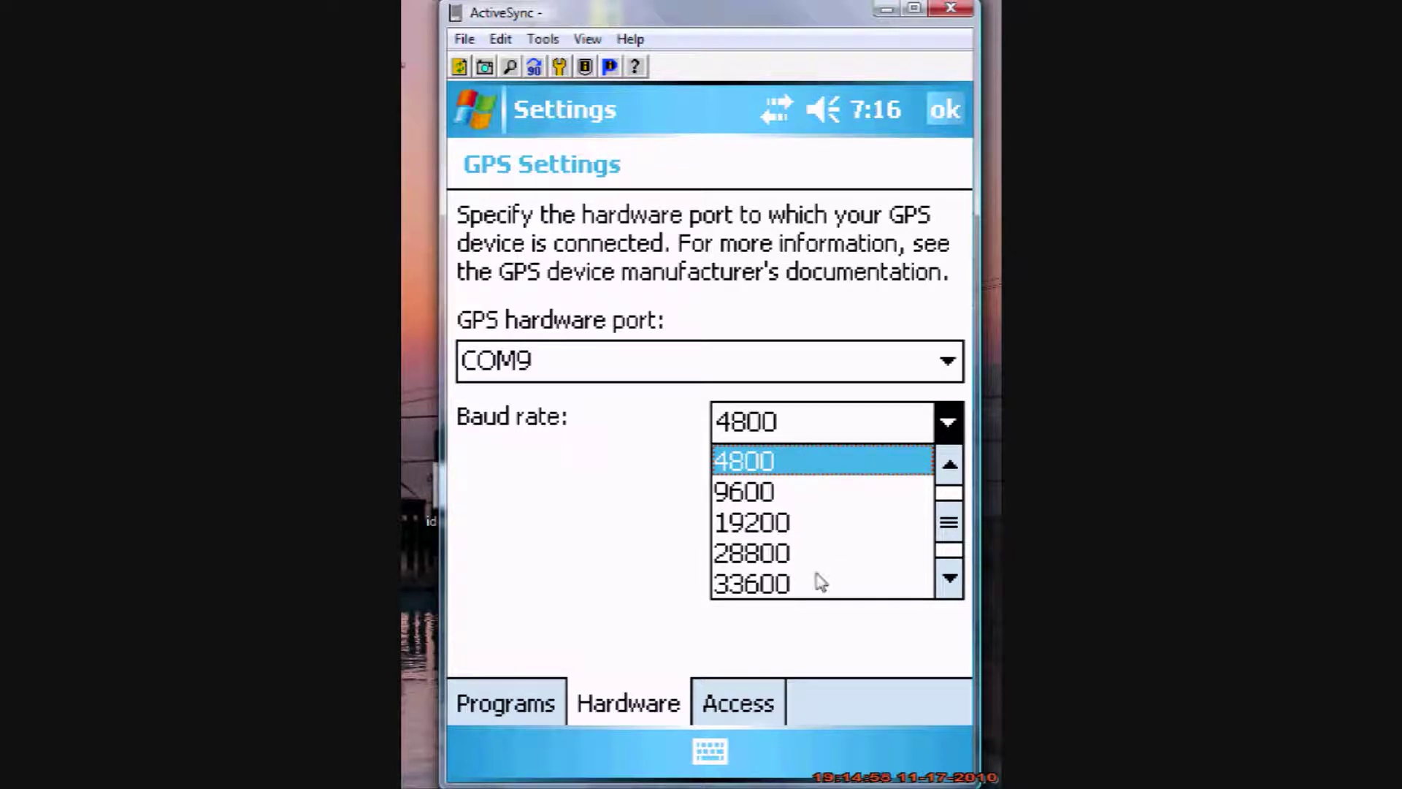
{"action": "left_click", "coordinate": [752, 584]}
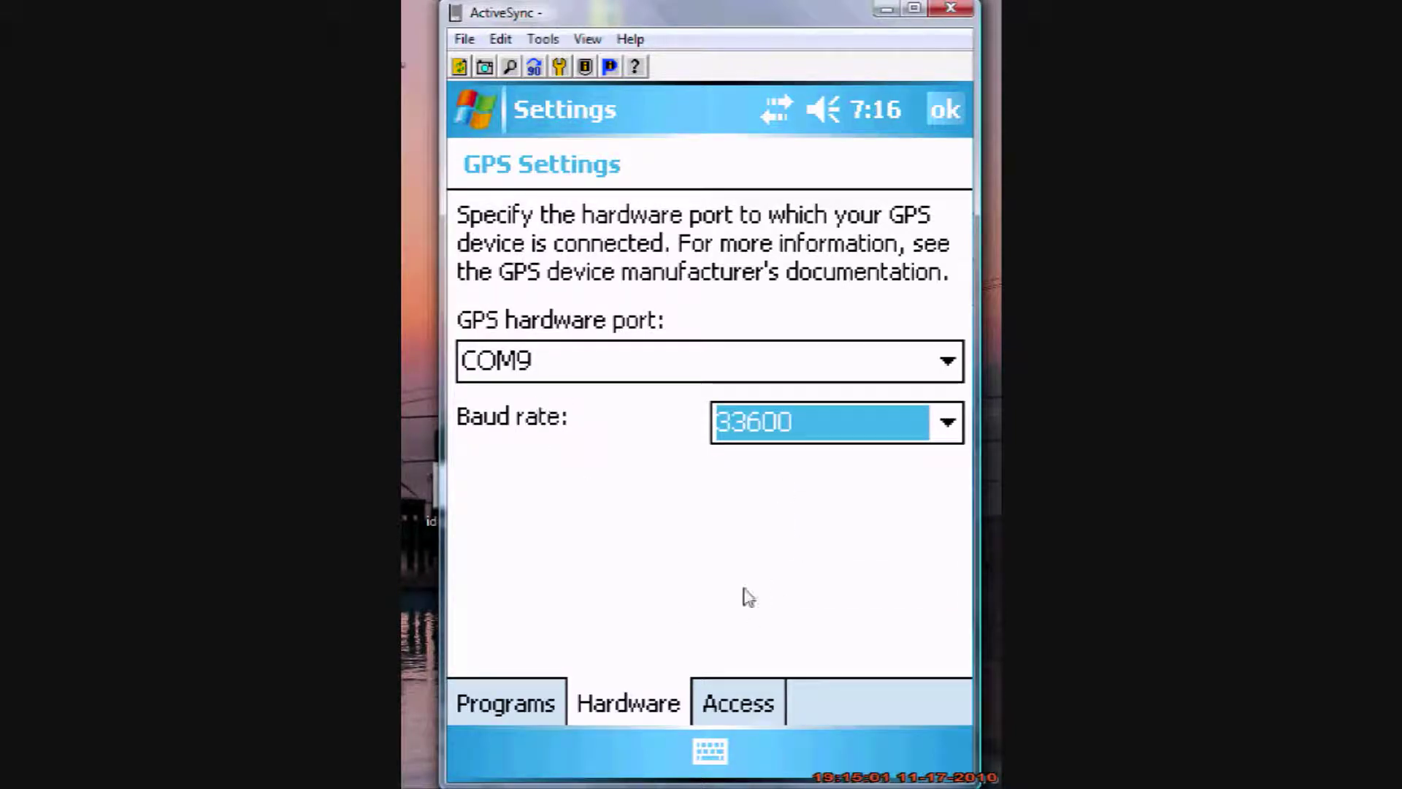
{"action": "left_click", "coordinate": [527, 703]}
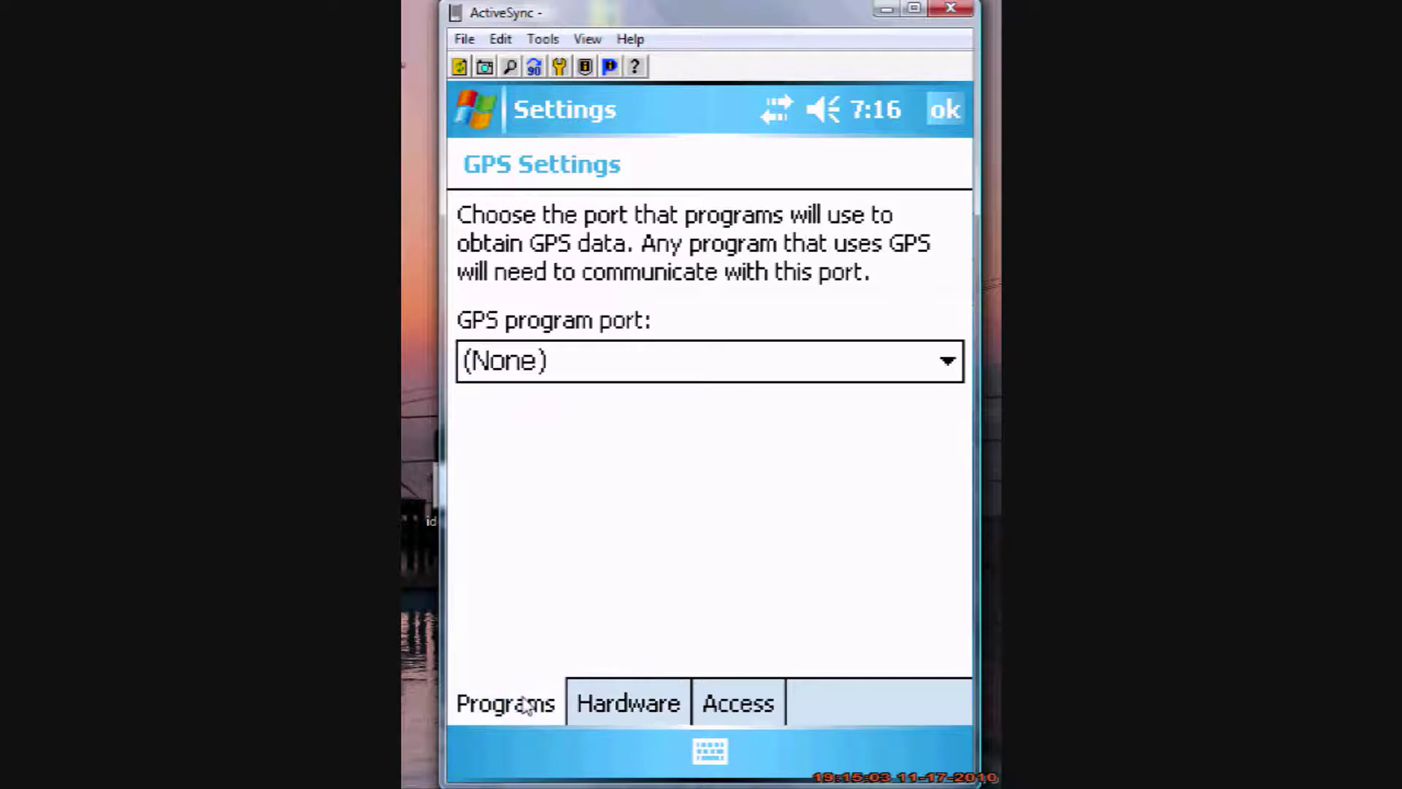
Step: Recheck the hardware settings, then confirm Manage GPS automatically (recommended) is checked on Access
{"action": "left_click", "coordinate": [648, 705]}
{"action": "left_click", "coordinate": [739, 706]}
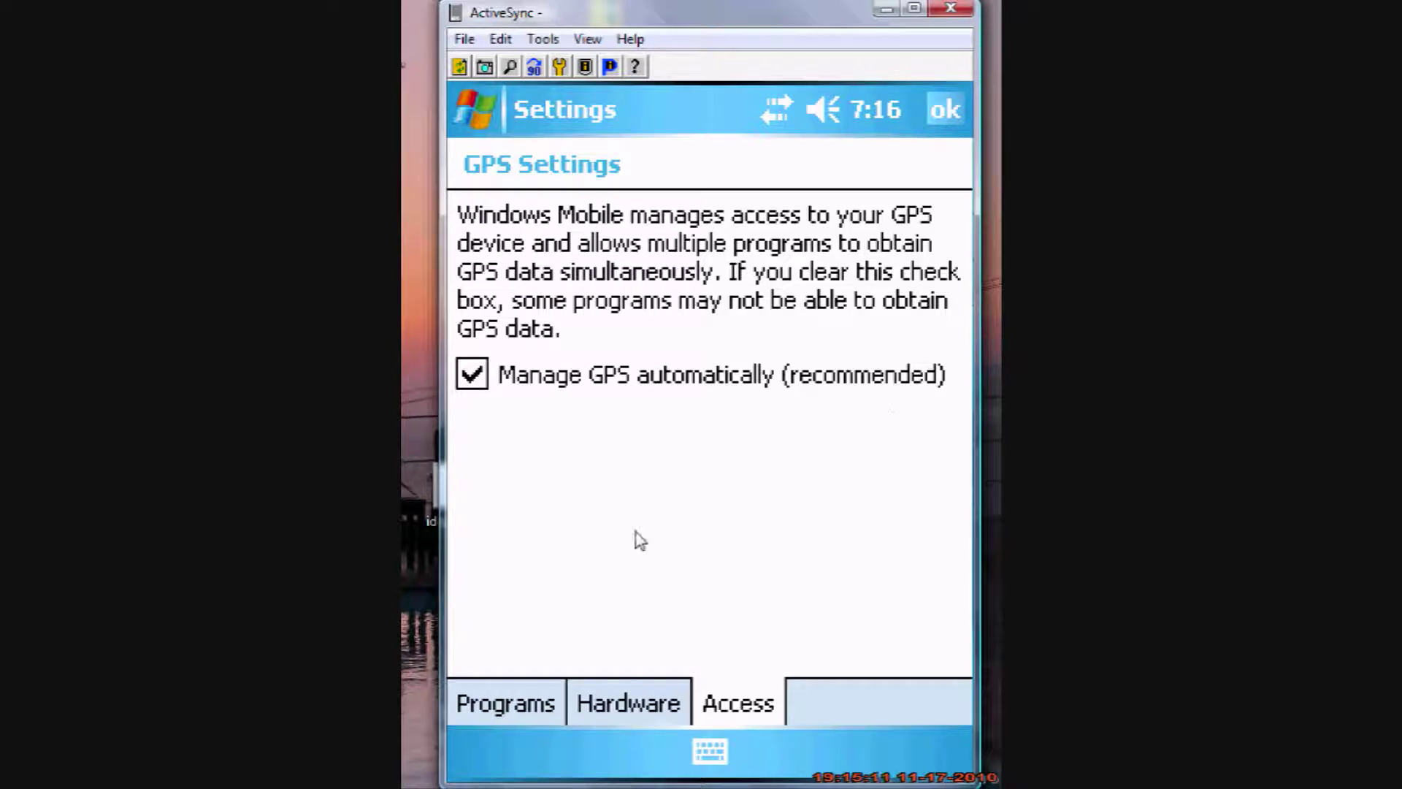
Step: Save and close the GPS settings and Settings, then launch HTrakker
{"action": "left_click", "coordinate": [945, 109]}
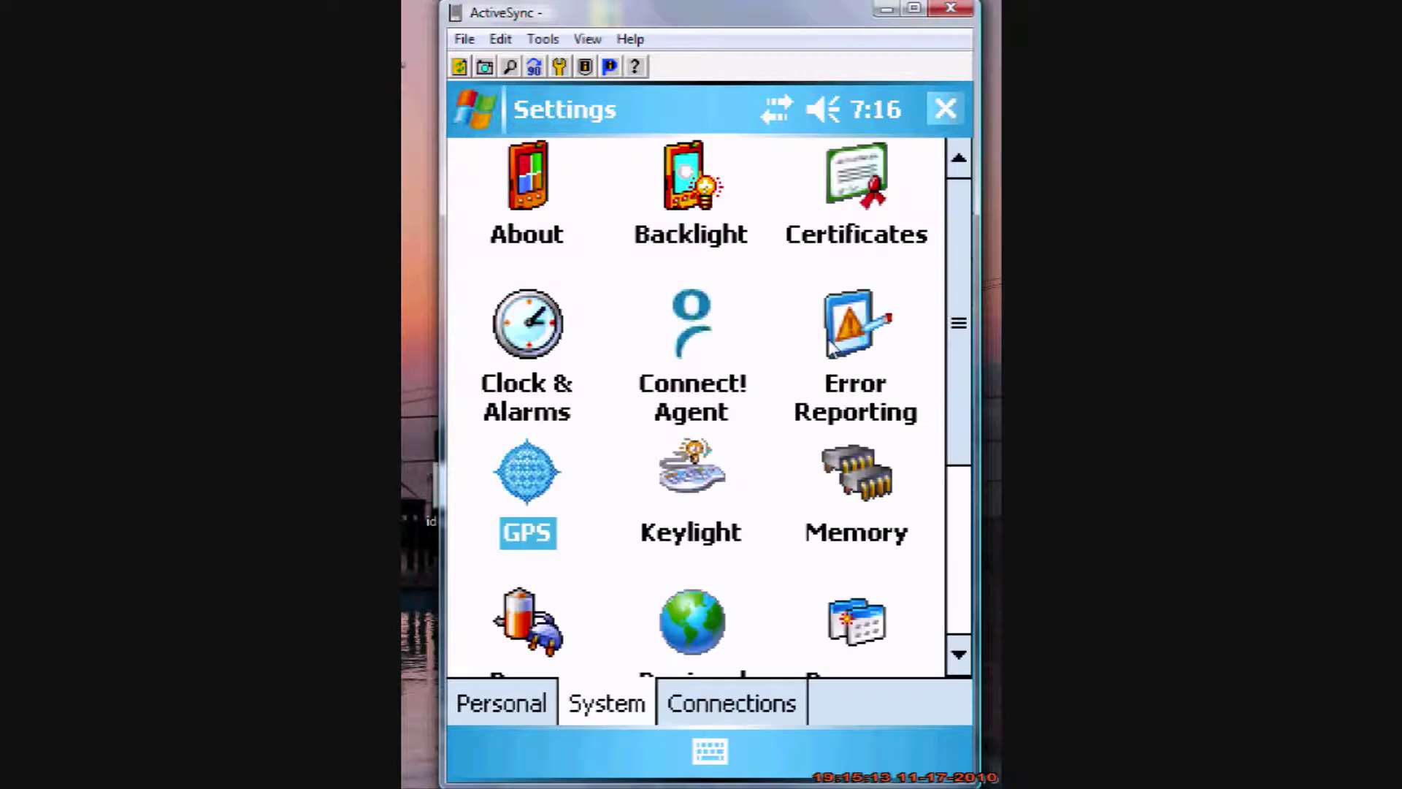
{"action": "left_click", "coordinate": [946, 110]}
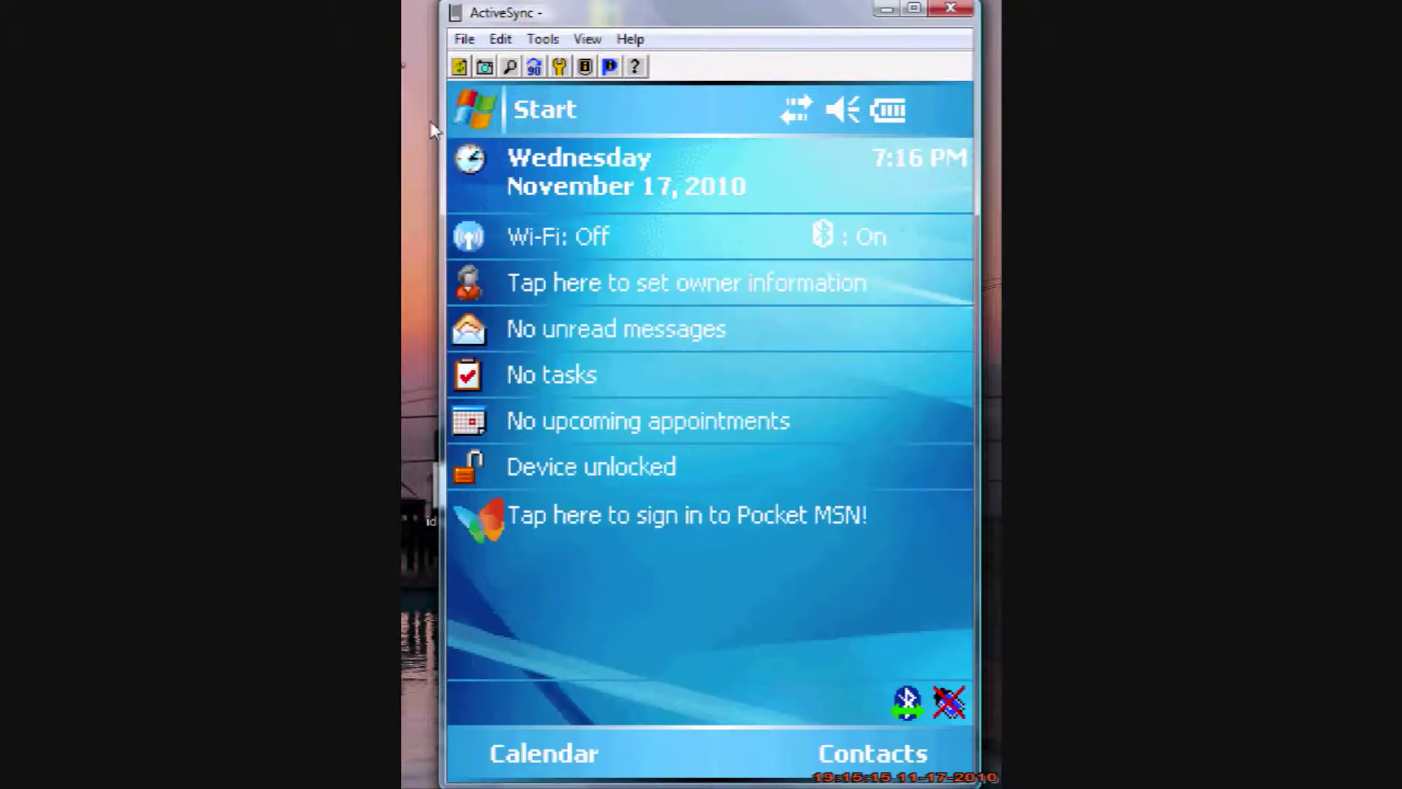
{"action": "left_click", "coordinate": [499, 112]}
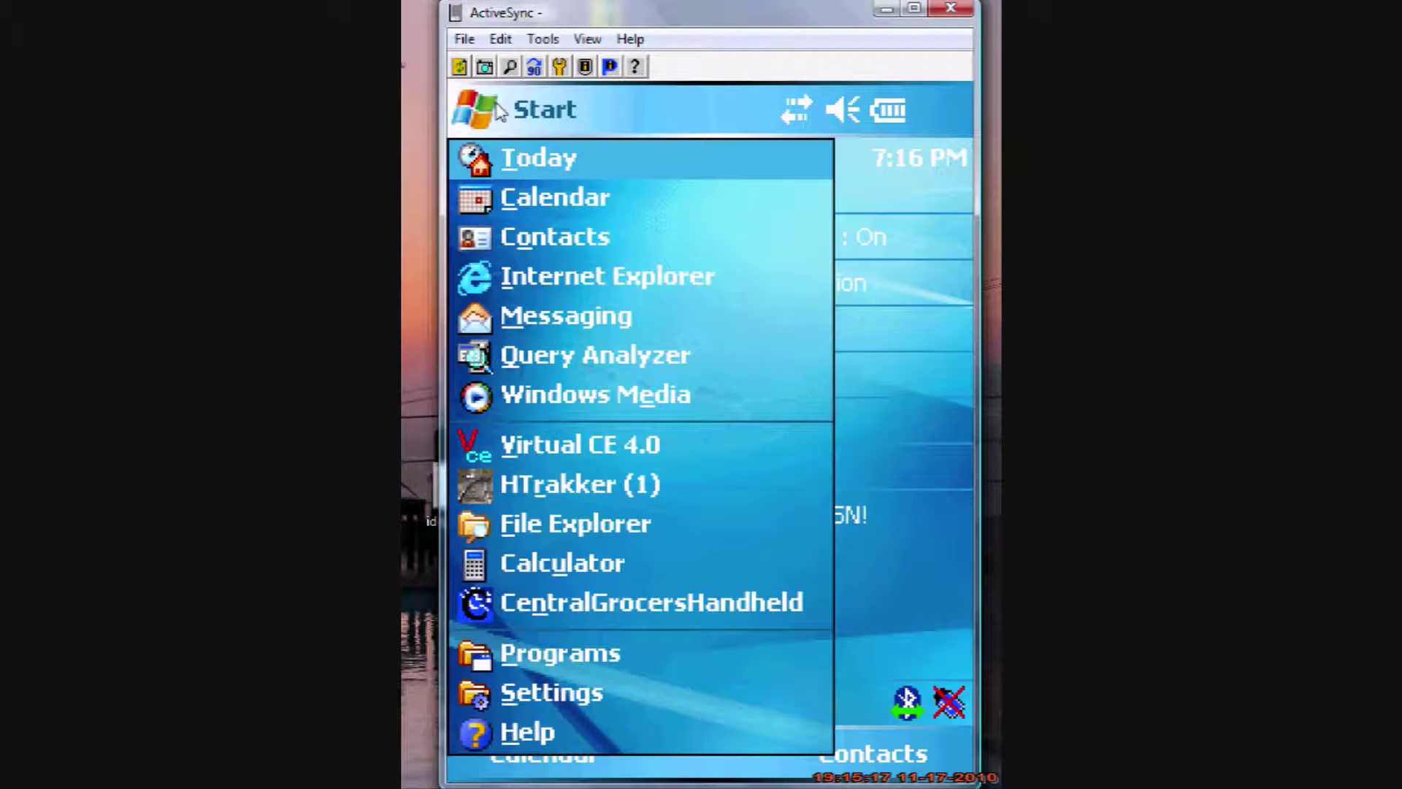
{"action": "left_click", "coordinate": [535, 485]}
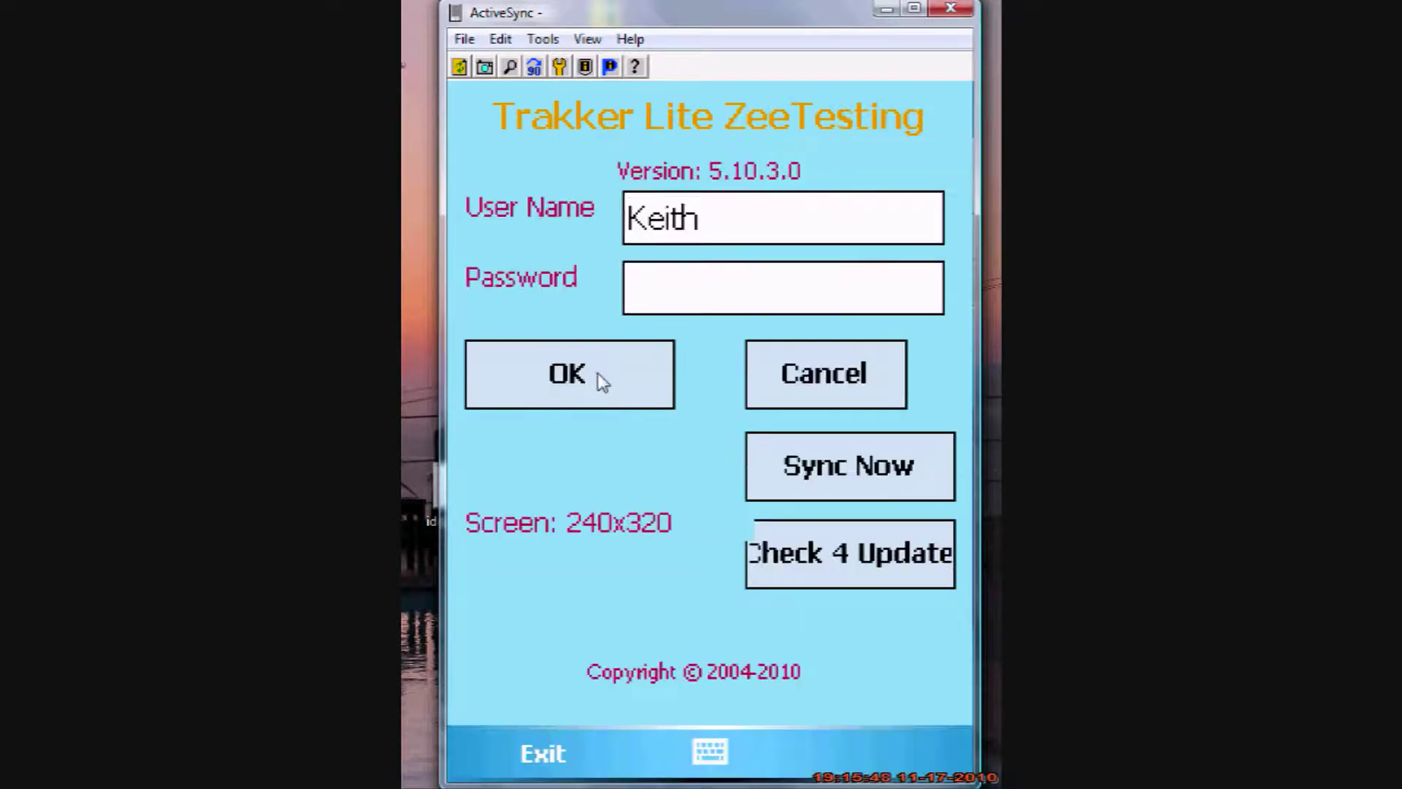
Step: Log in to Trakker Lite and look over the Help options, including GPS Test
{"action": "left_click", "coordinate": [595, 381]}
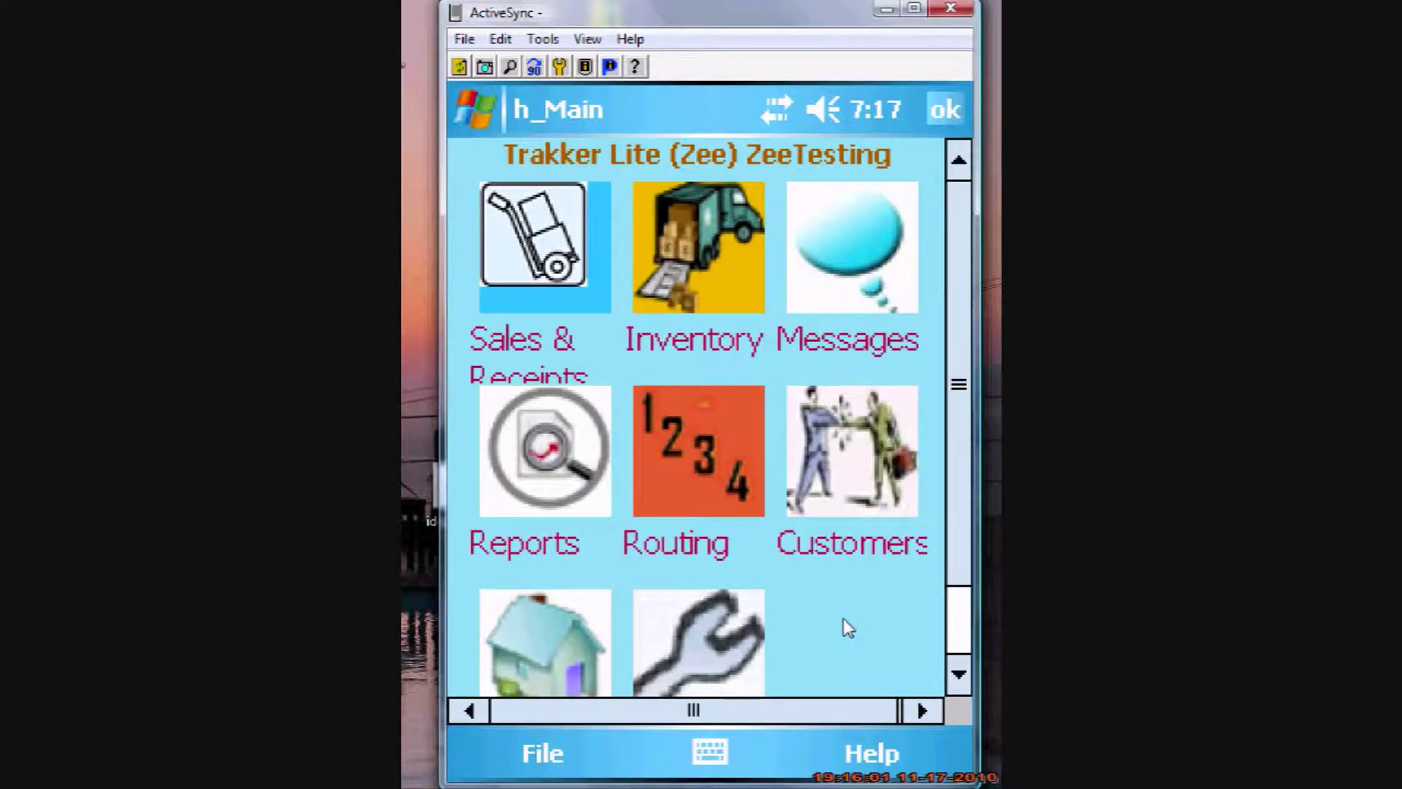
{"action": "left_click", "coordinate": [874, 765]}
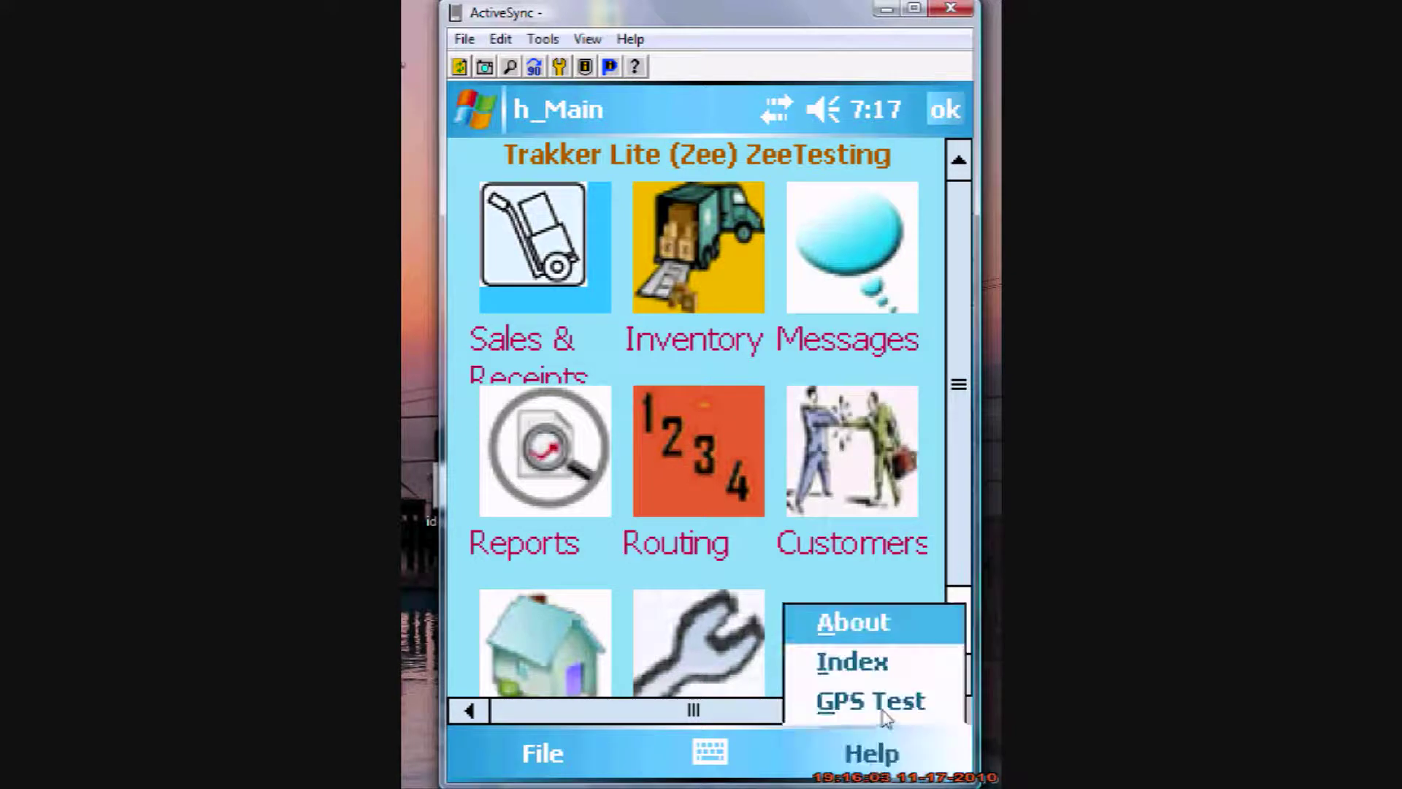
{"action": "left_click", "coordinate": [884, 763]}
Step: Open the Options screen from Trakker Lite's Maintenance section
{"action": "left_click", "coordinate": [968, 632]}
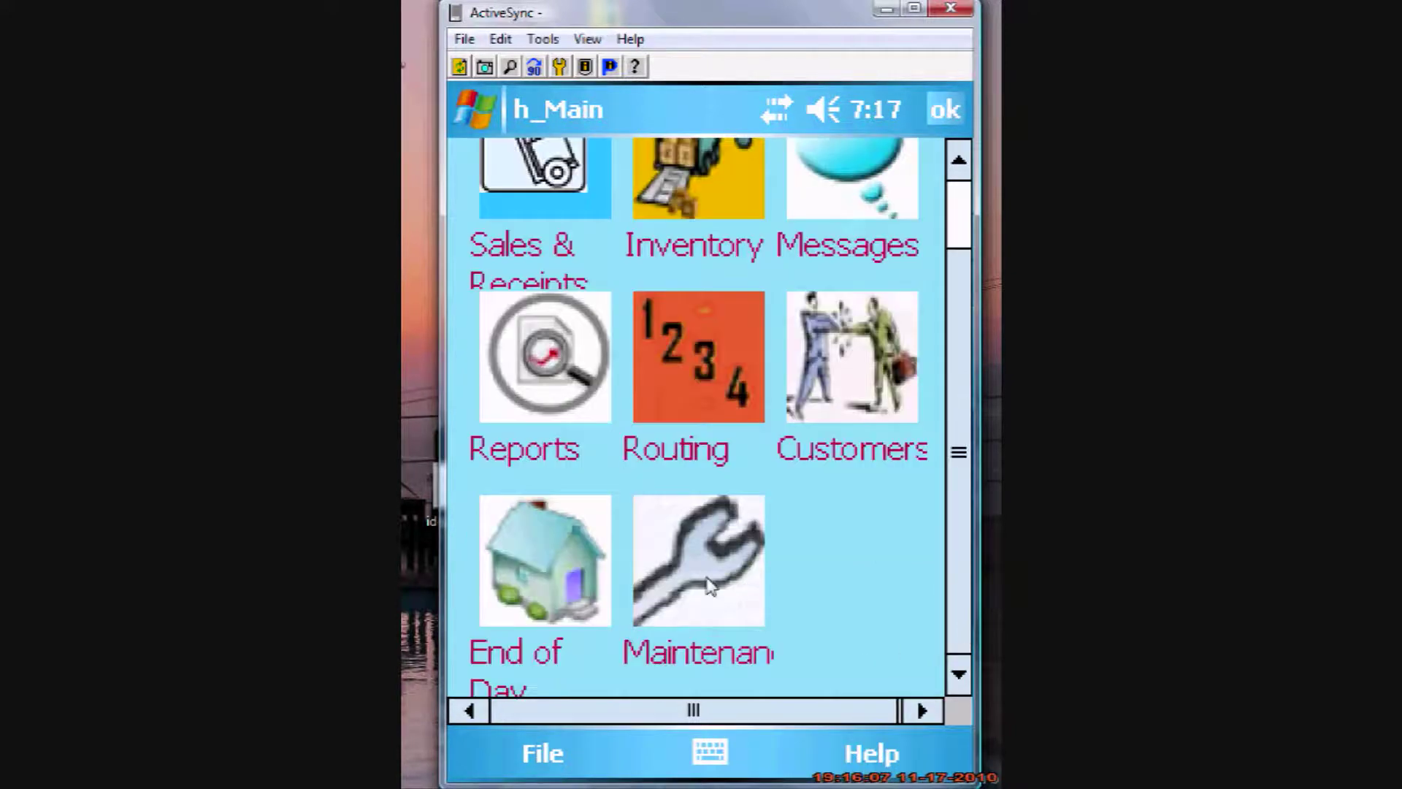
{"action": "left_click", "coordinate": [711, 586]}
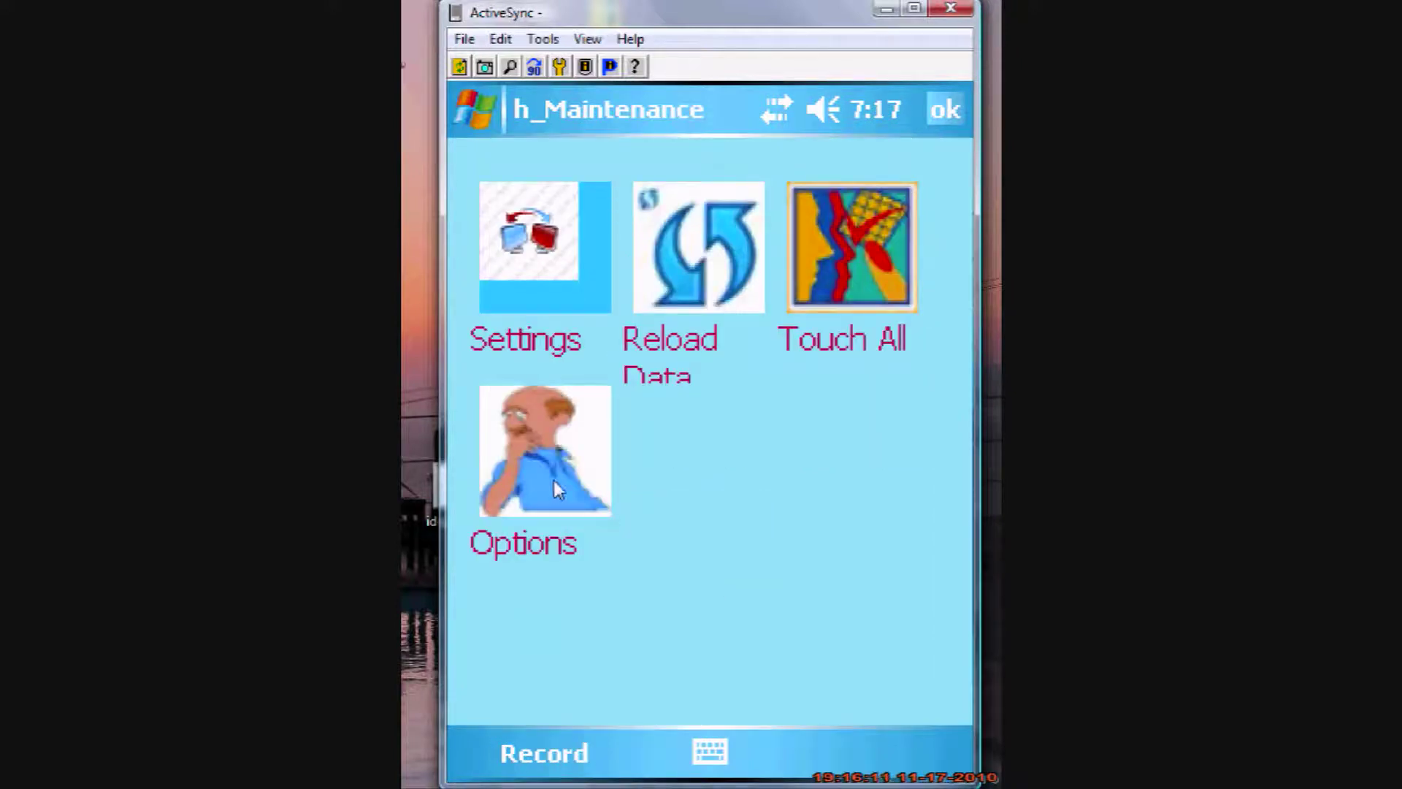
{"action": "left_click", "coordinate": [554, 480]}
{"action": "left_click", "coordinate": [682, 296]}
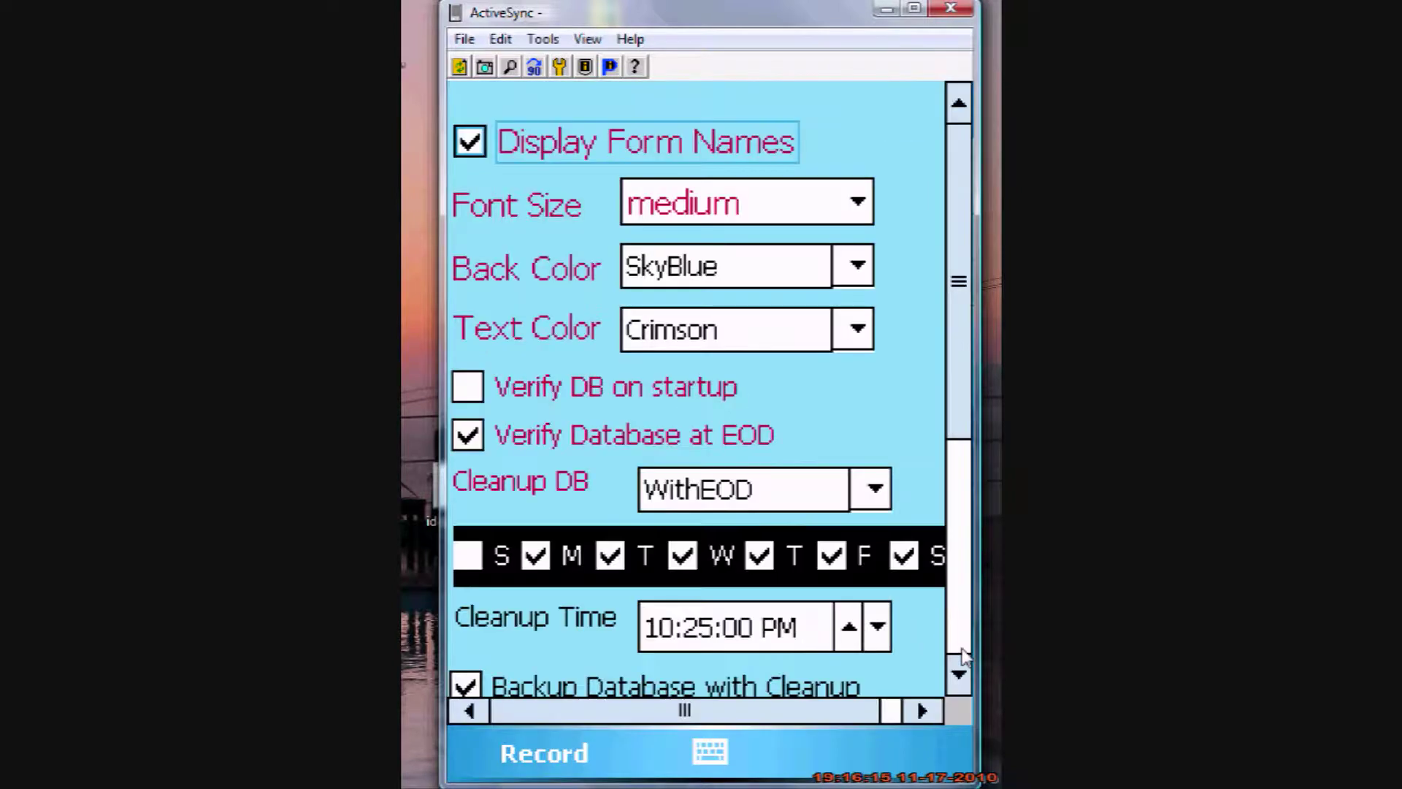
{"action": "left_click", "coordinate": [962, 654]}
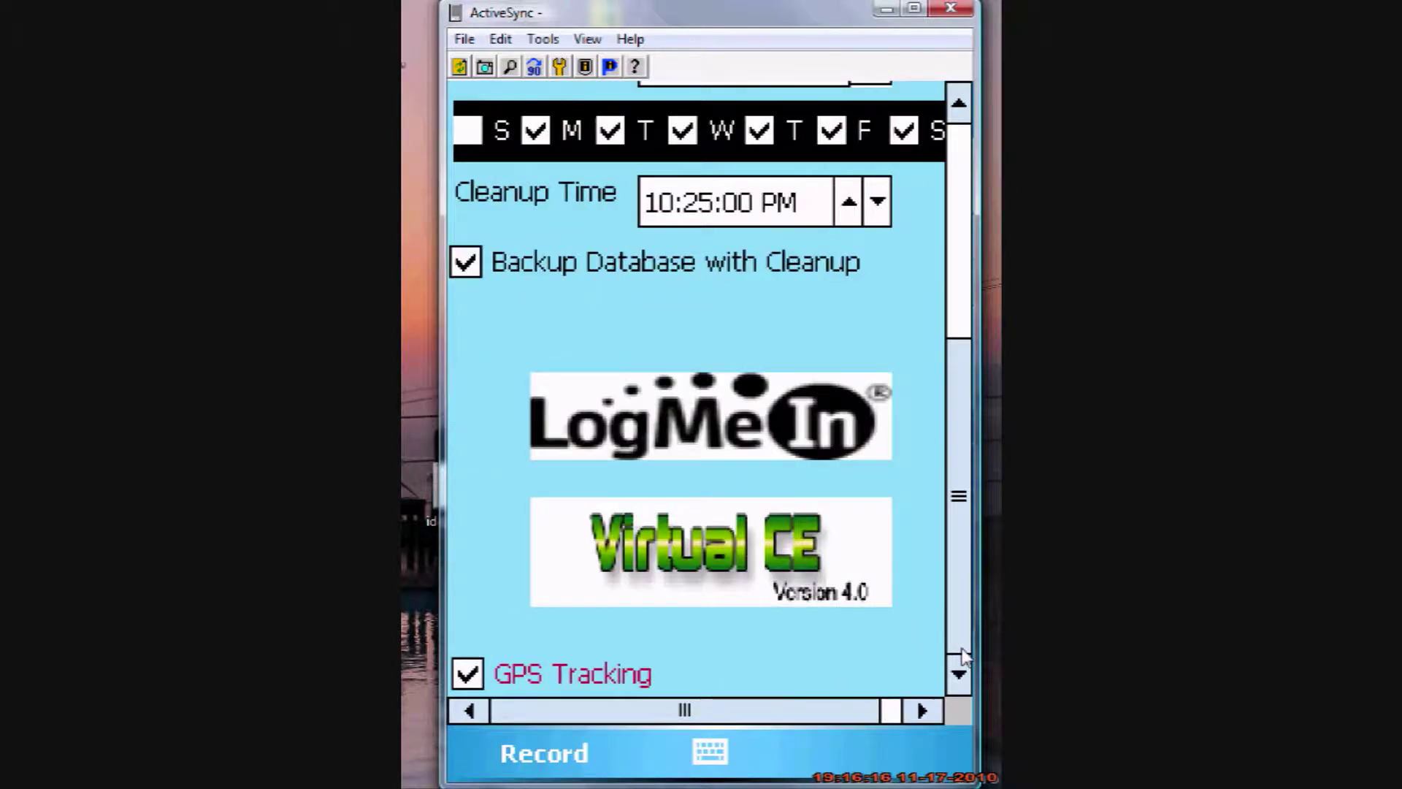
Step: Uncheck GPS Tracking, save the changes, and return to h_Main
{"action": "left_click", "coordinate": [470, 685]}
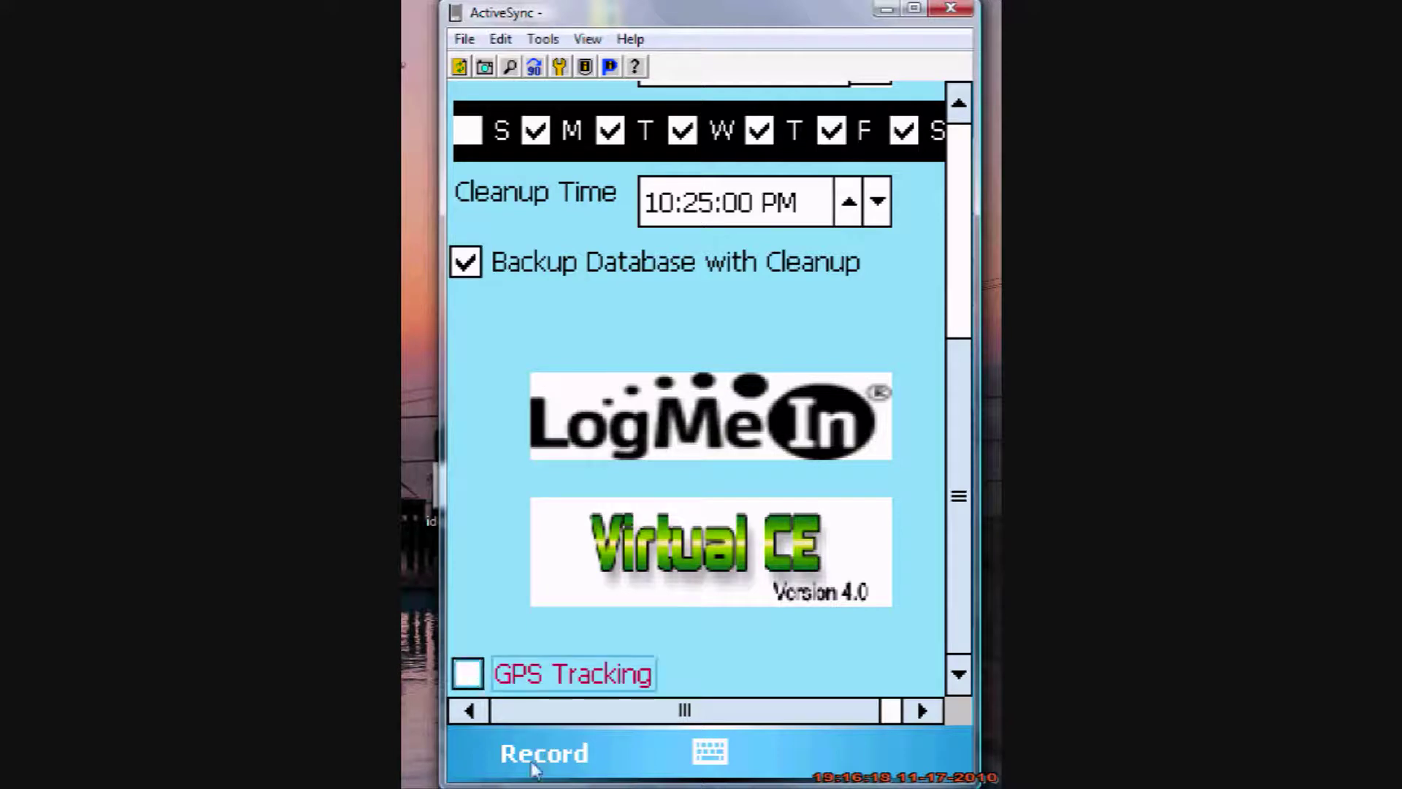
{"action": "left_click", "coordinate": [534, 768]}
{"action": "left_click", "coordinate": [544, 701]}
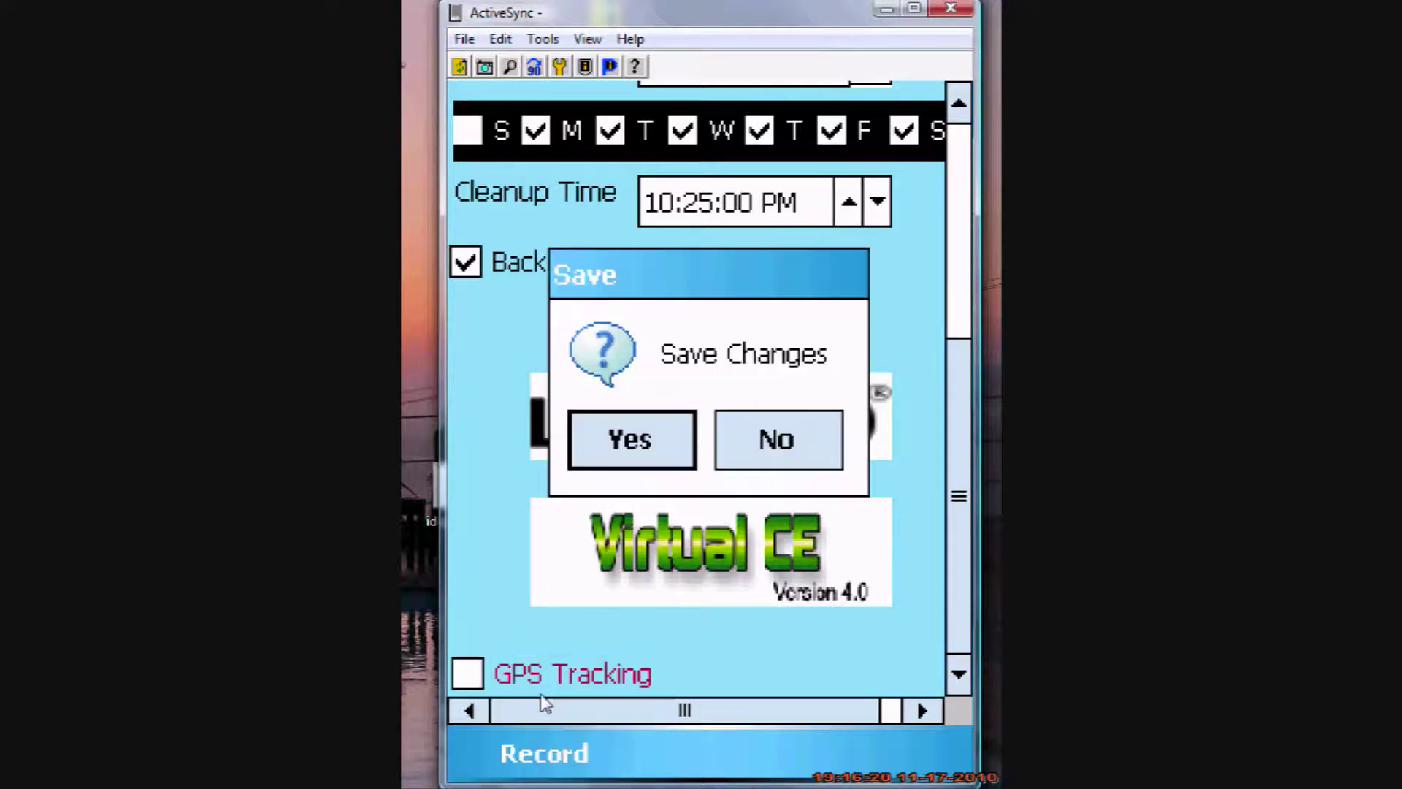
{"action": "left_click", "coordinate": [633, 466]}
{"action": "left_click", "coordinate": [946, 117]}
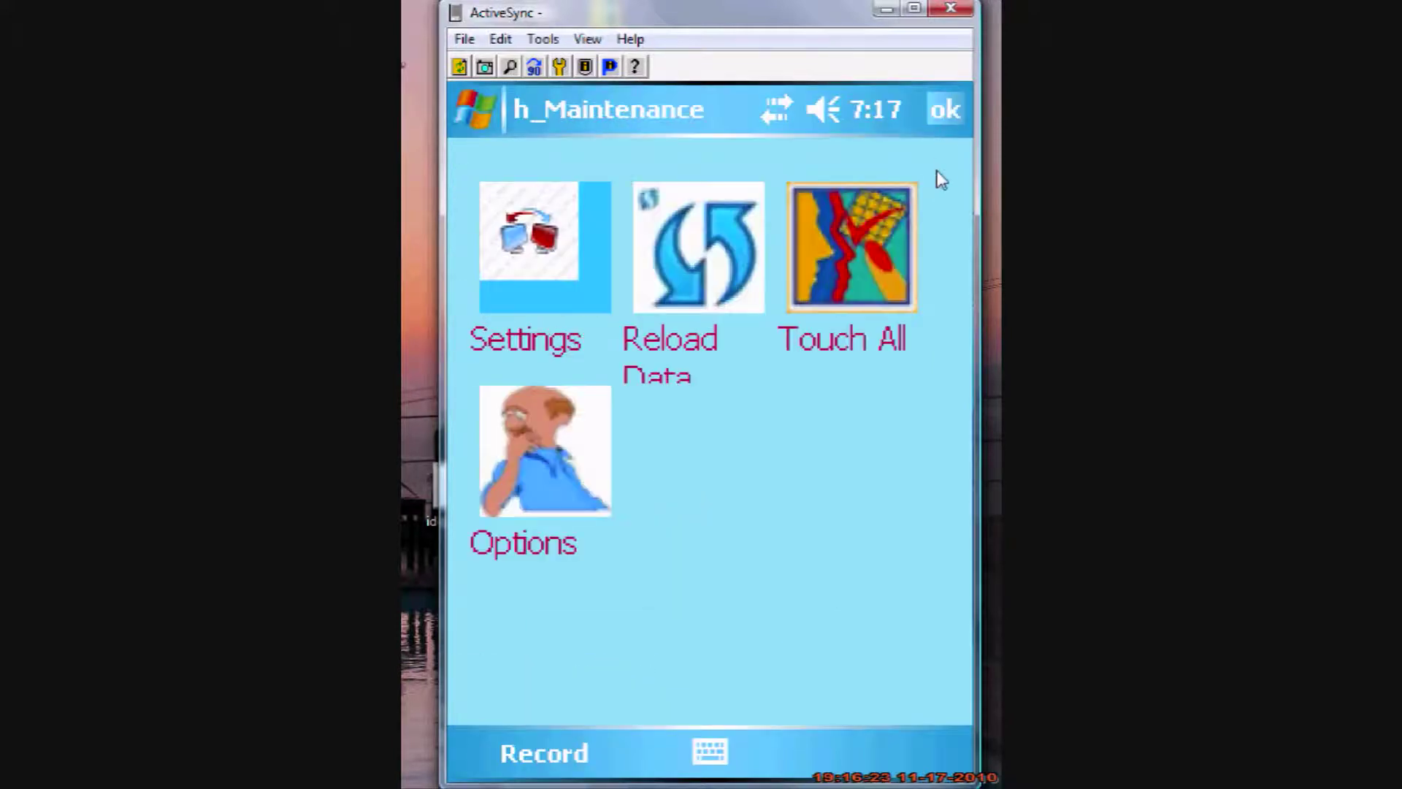
{"action": "left_click", "coordinate": [945, 113]}
Step: Run Help > GPS Test twice; both times it returns an empty result
{"action": "left_click", "coordinate": [873, 759]}
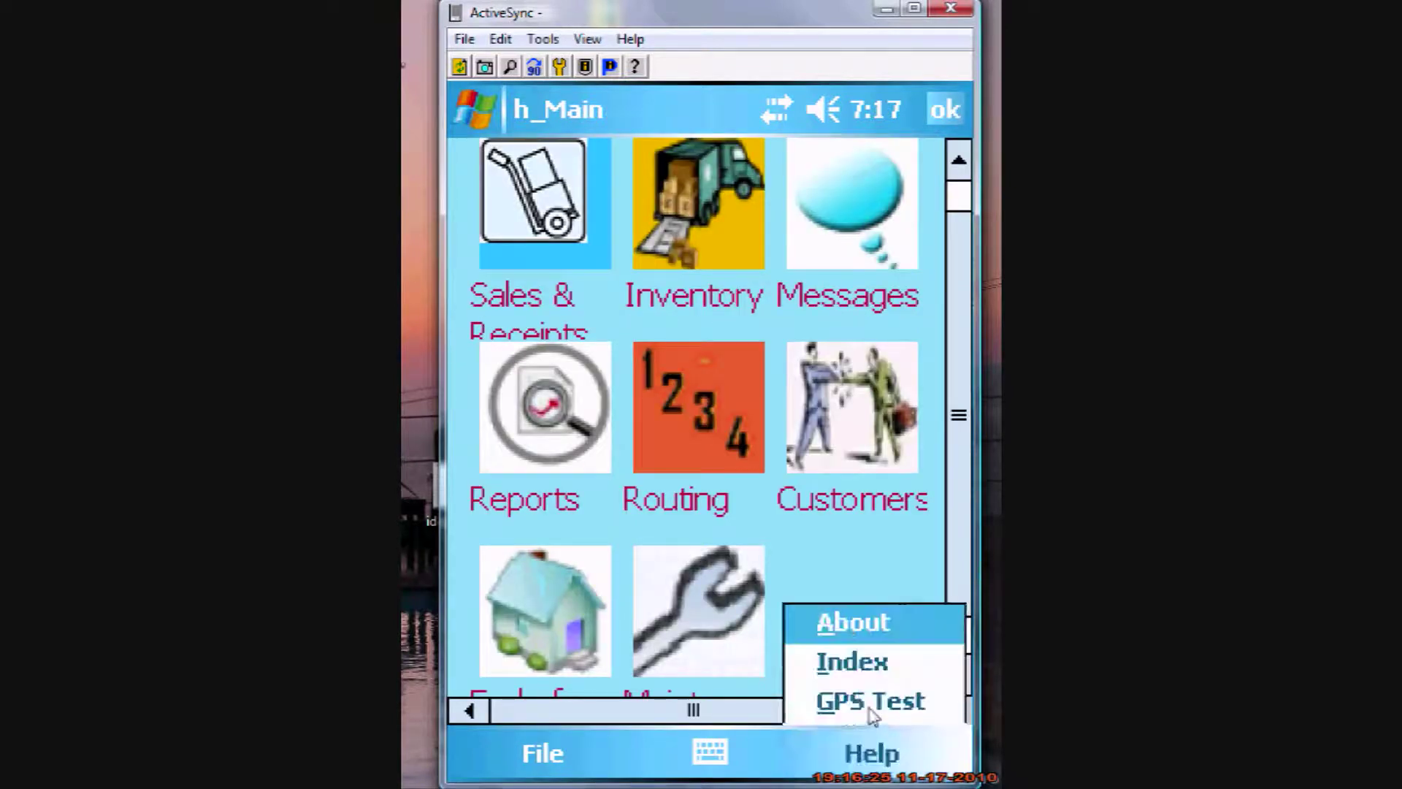
{"action": "left_click", "coordinate": [870, 701]}
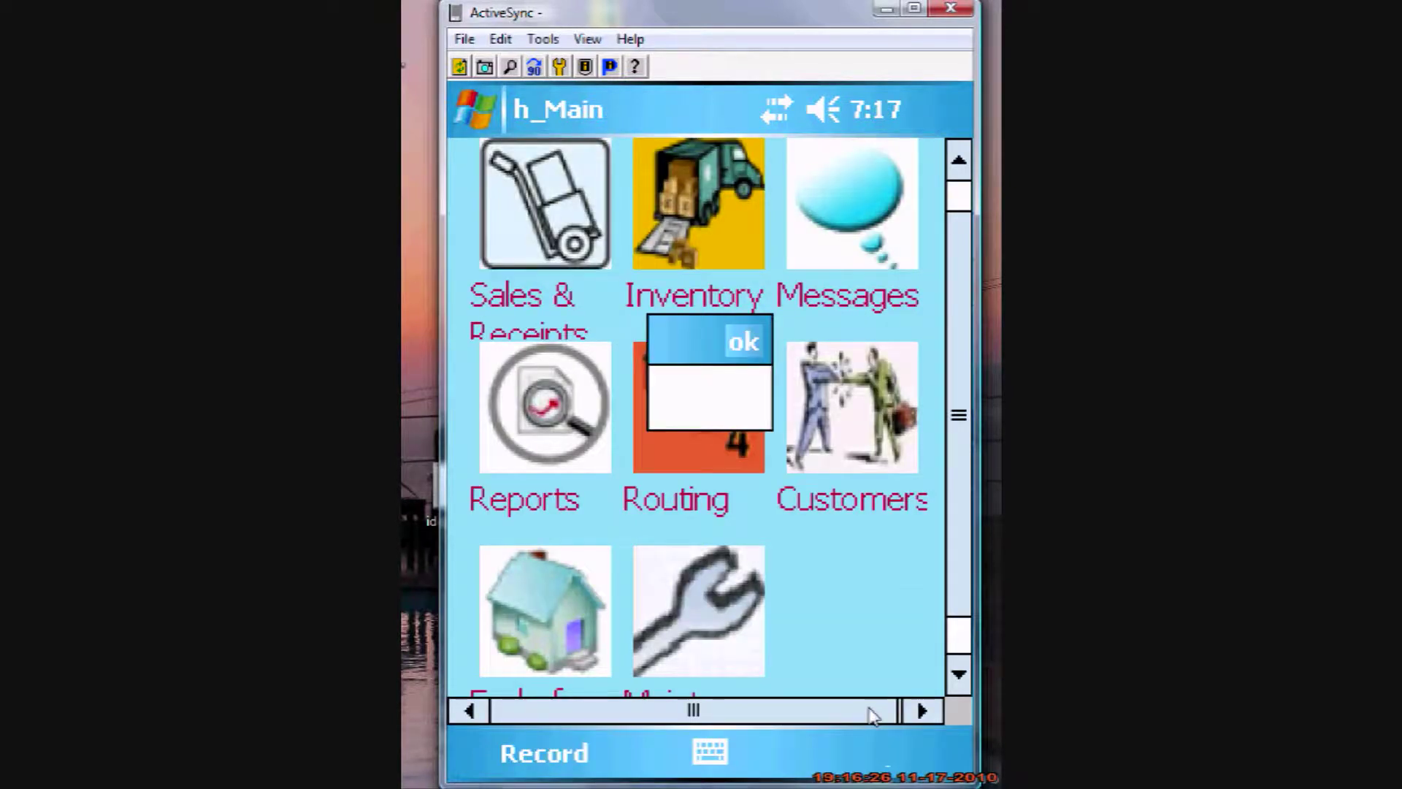
{"action": "left_click", "coordinate": [747, 344]}
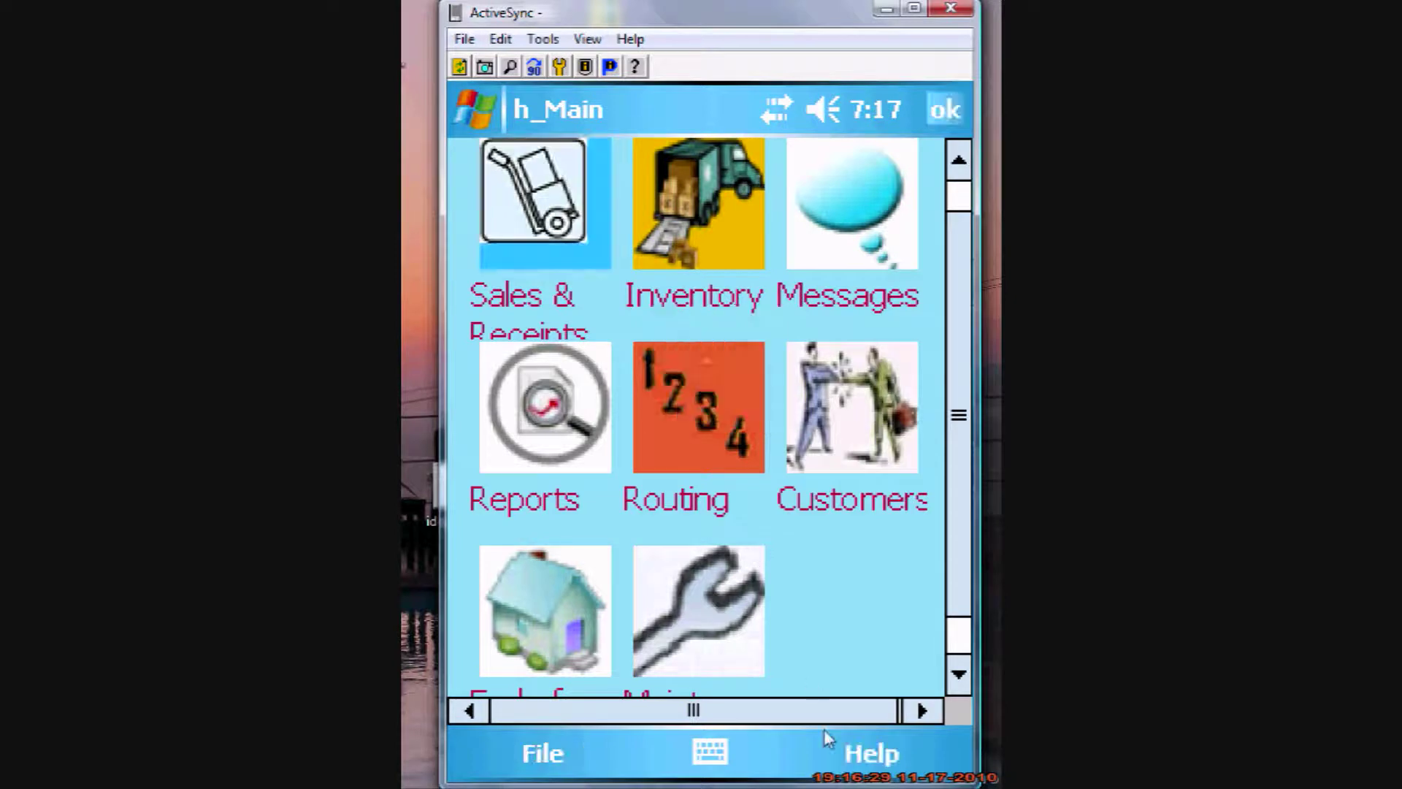
{"action": "left_click", "coordinate": [869, 756]}
{"action": "left_click", "coordinate": [870, 701]}
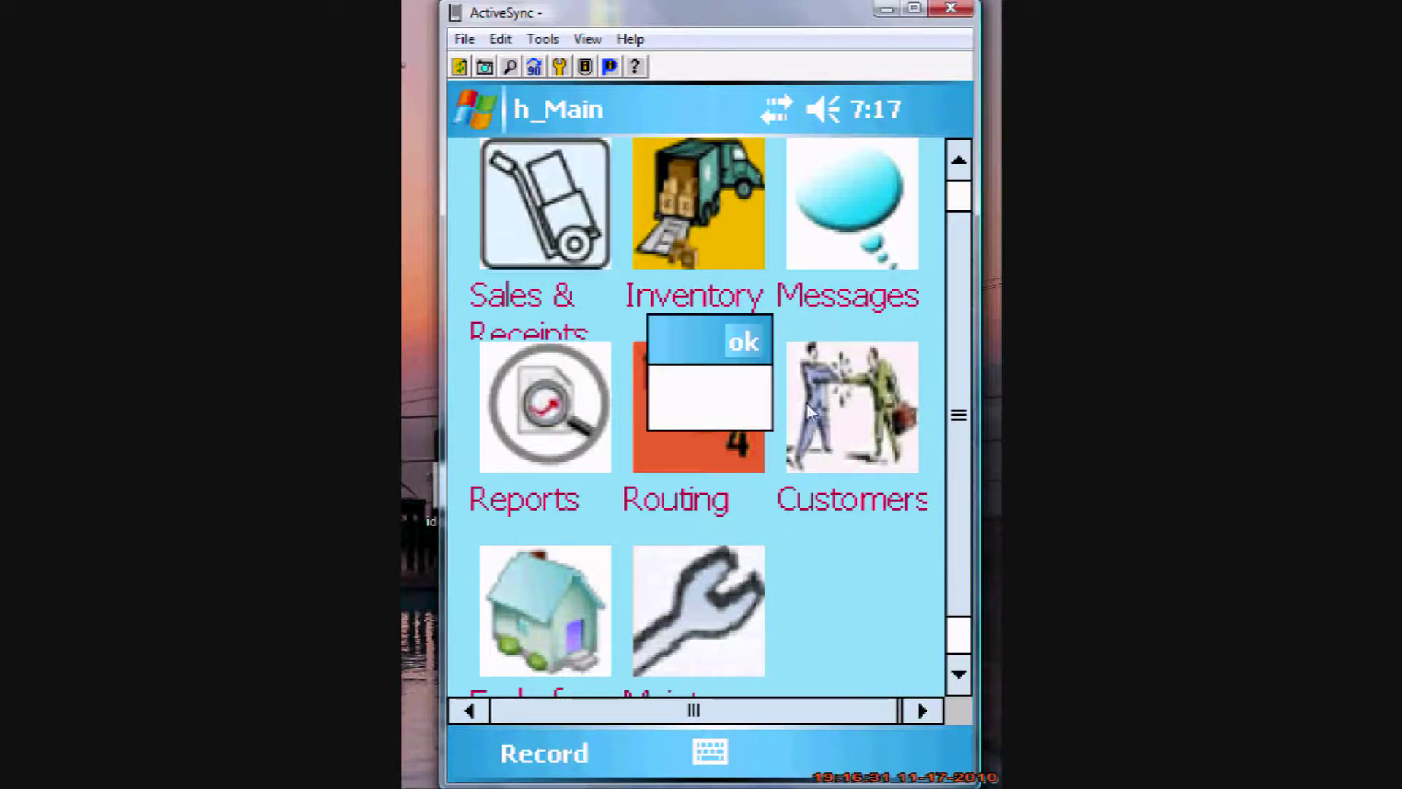
{"action": "left_click", "coordinate": [747, 343]}
Step: Enable GPS Tracking in Maintenance > Options settings, save the change, and return to h_Main
{"action": "left_click", "coordinate": [775, 634]}
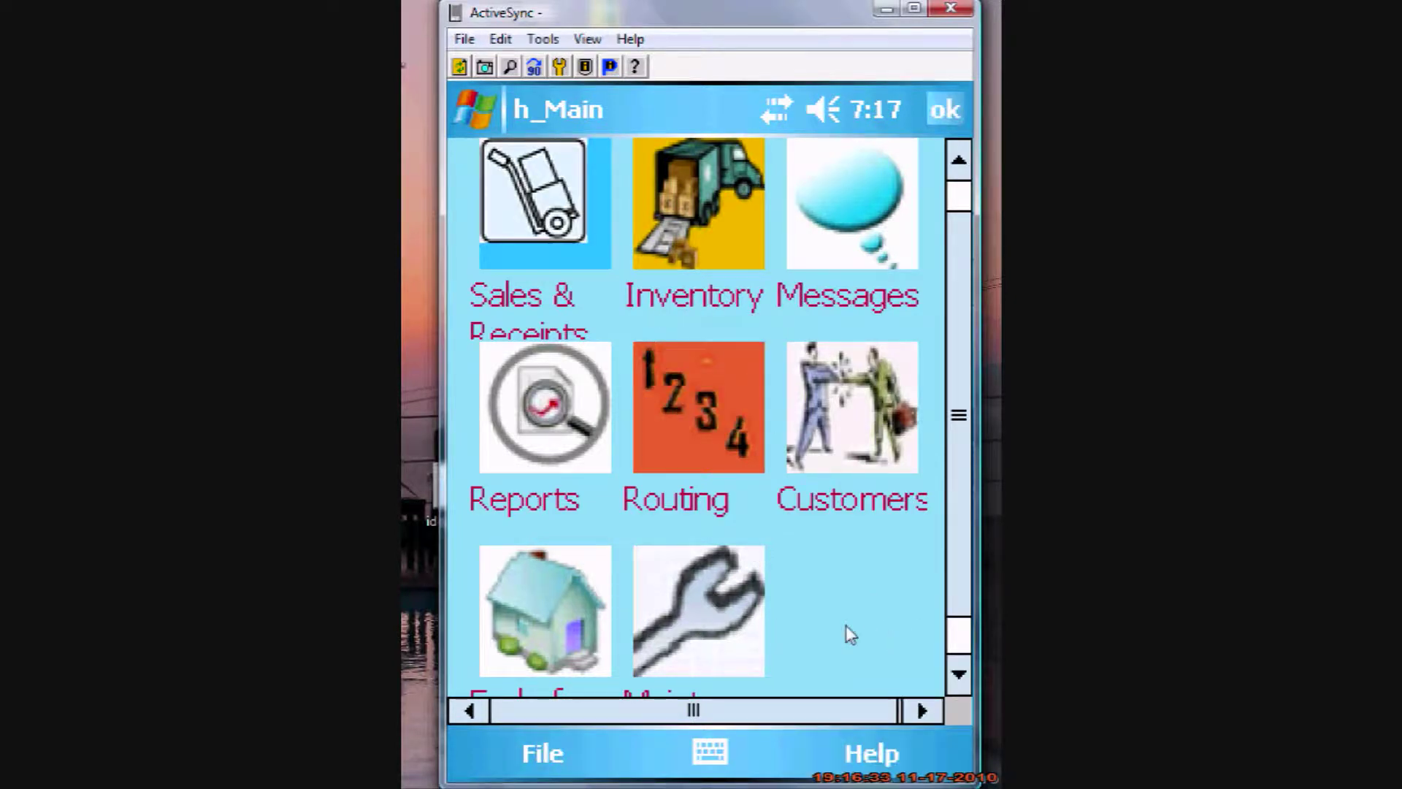
{"action": "left_click", "coordinate": [539, 449]}
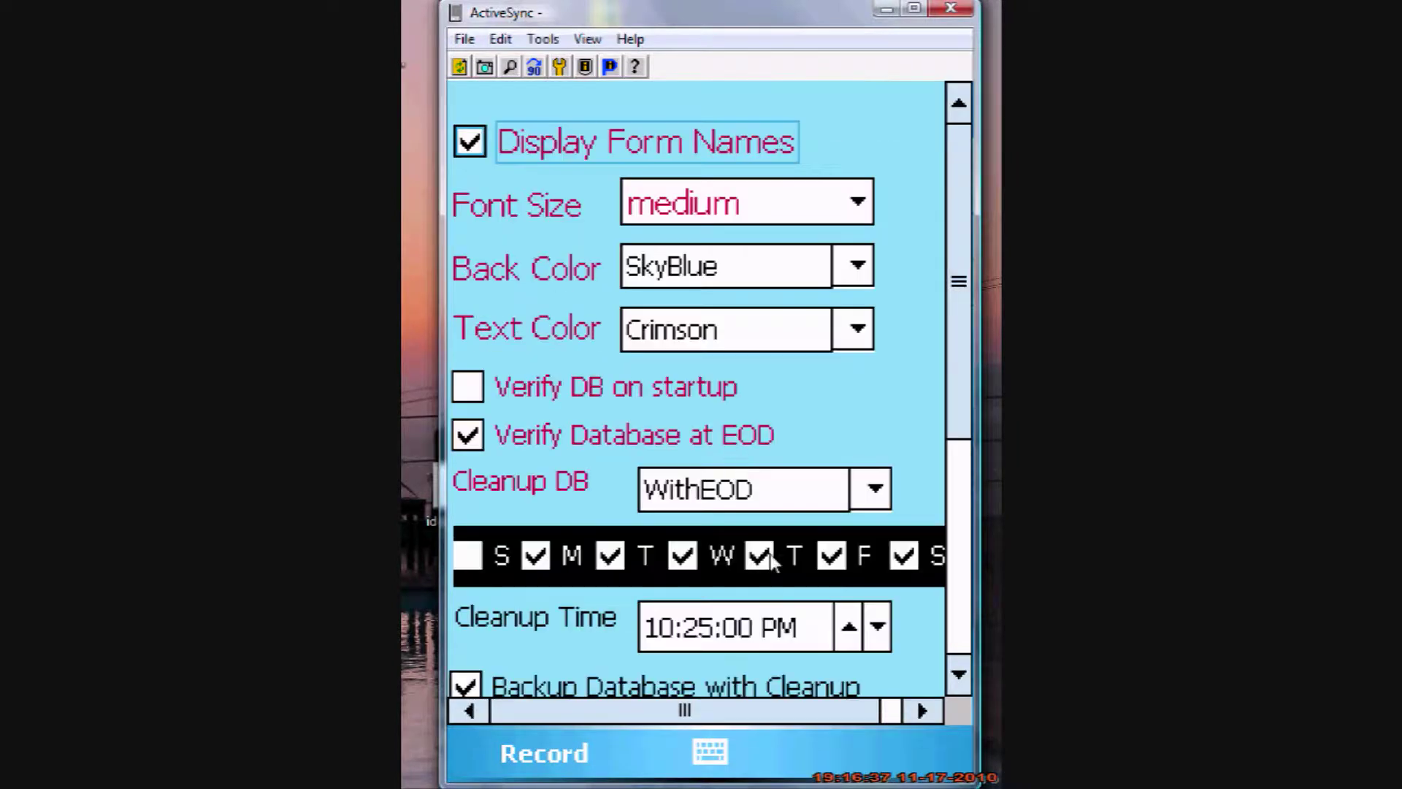
{"action": "scroll", "coordinate": [555, 683], "scroll_direction": "down", "scroll_amount": 5}
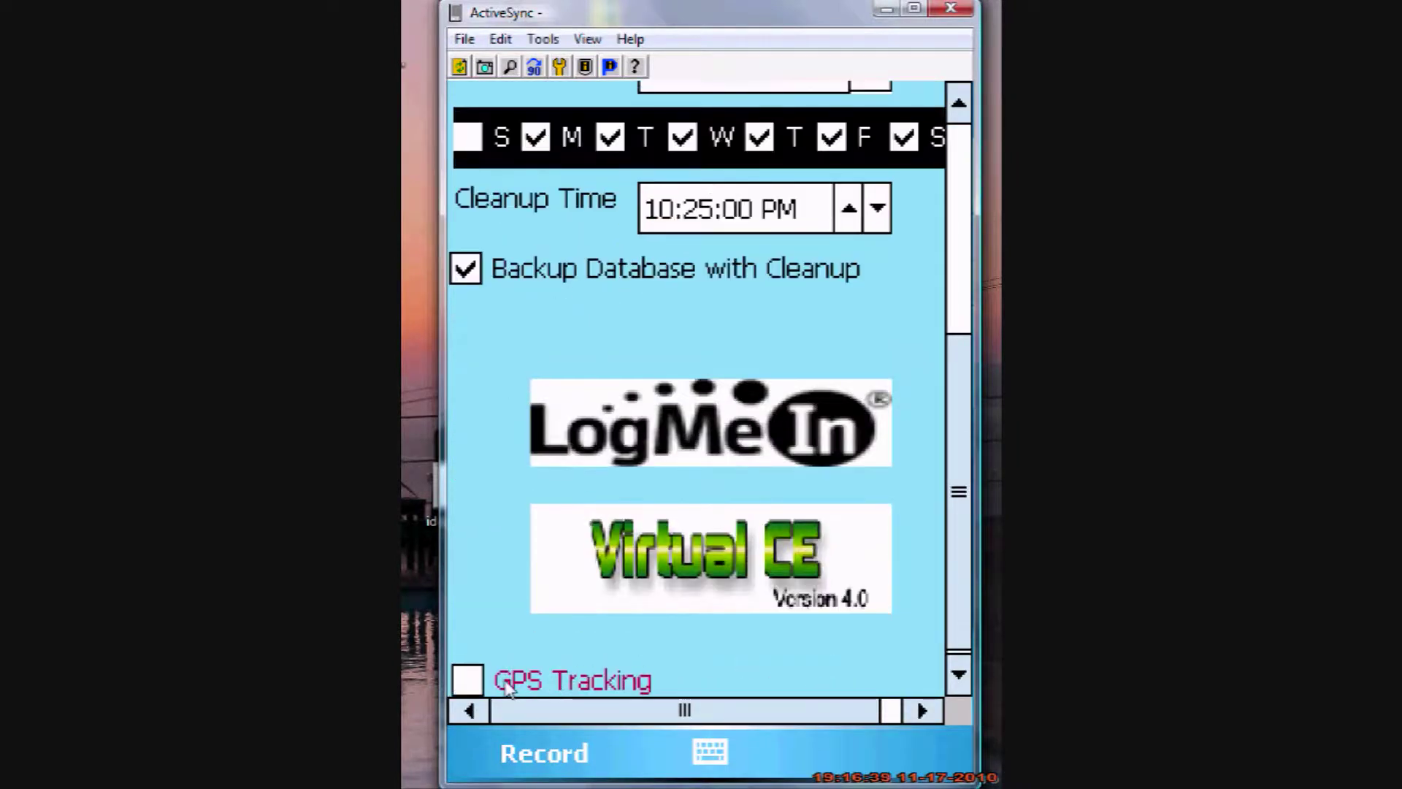
{"action": "left_click", "coordinate": [555, 683]}
{"action": "left_click", "coordinate": [557, 748]}
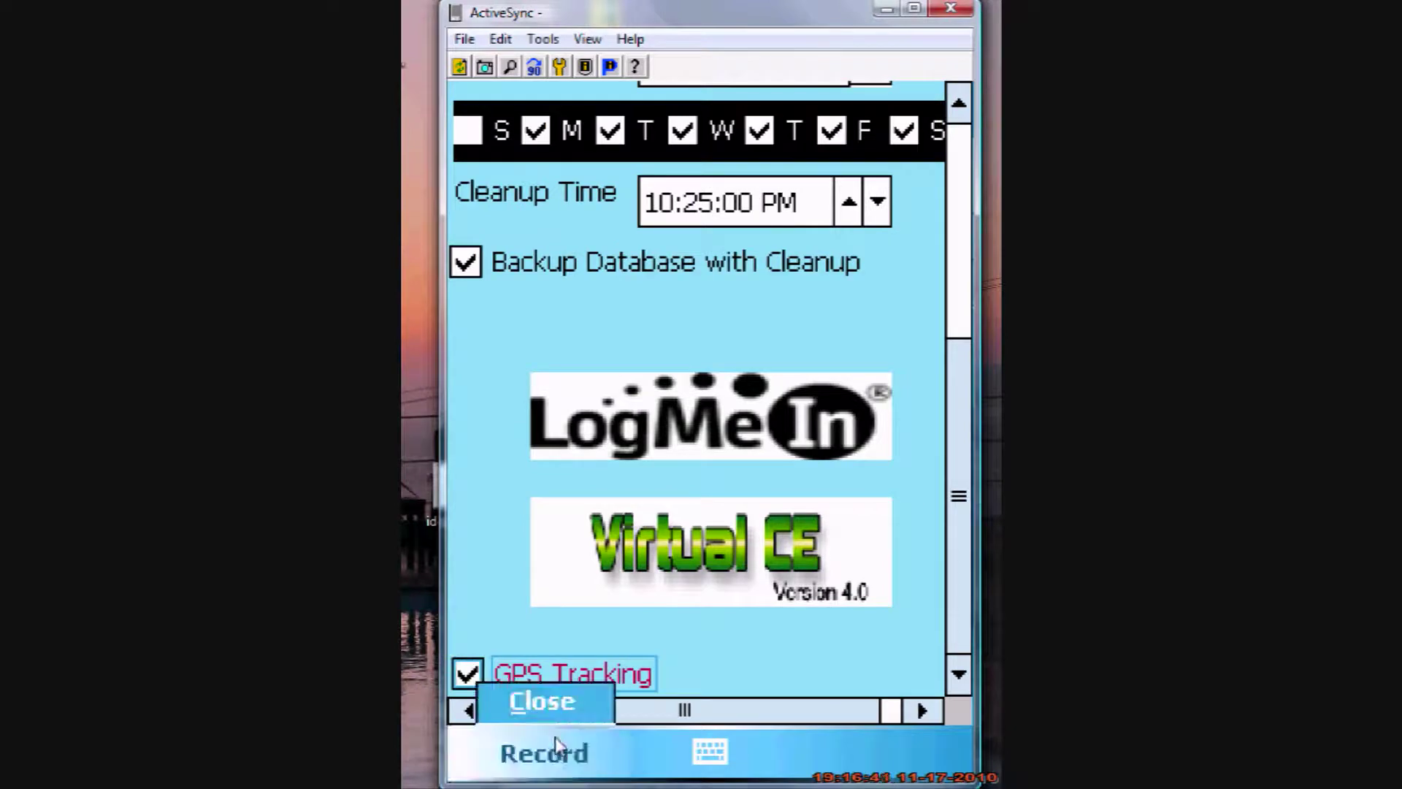
{"action": "left_click", "coordinate": [548, 700]}
{"action": "left_click", "coordinate": [666, 439]}
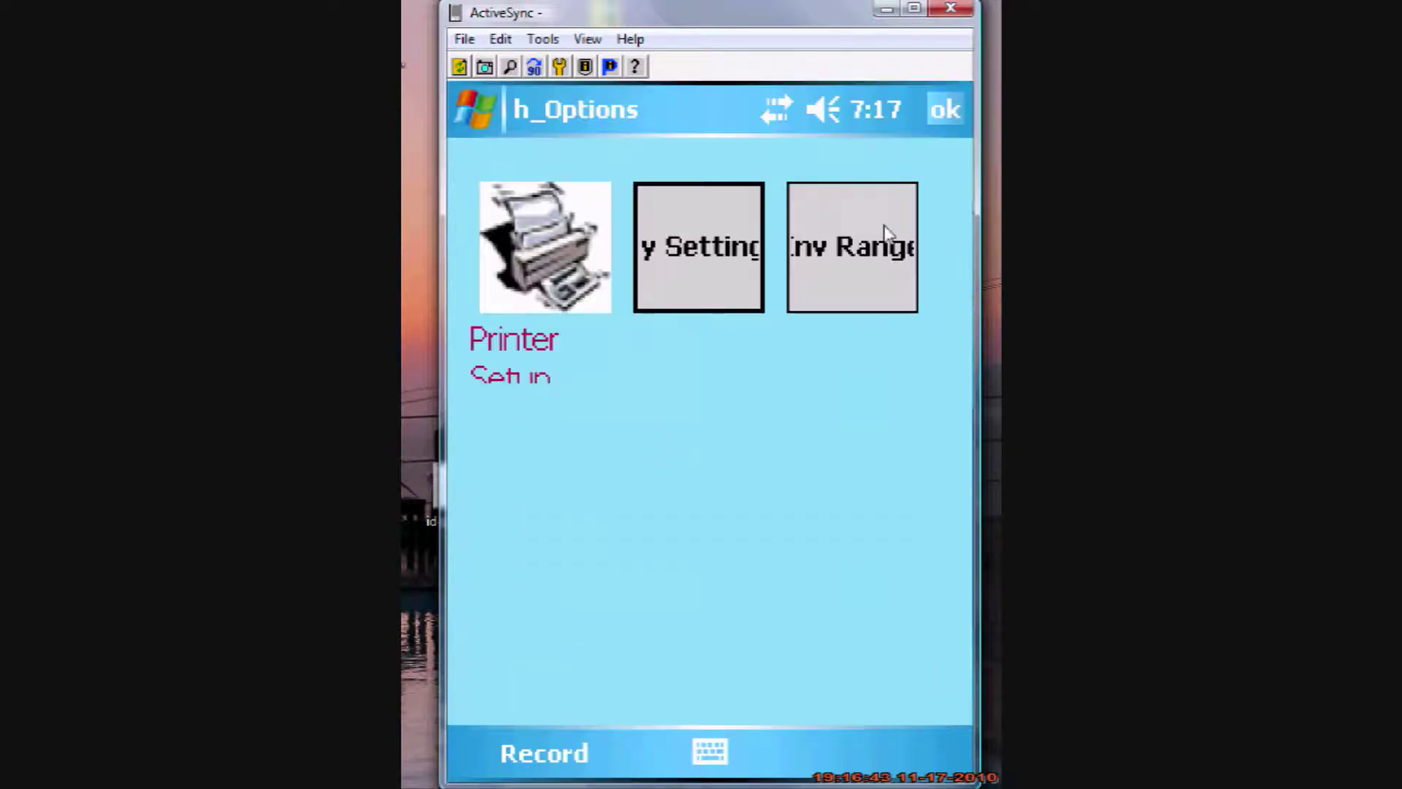
{"action": "left_click", "coordinate": [947, 111]}
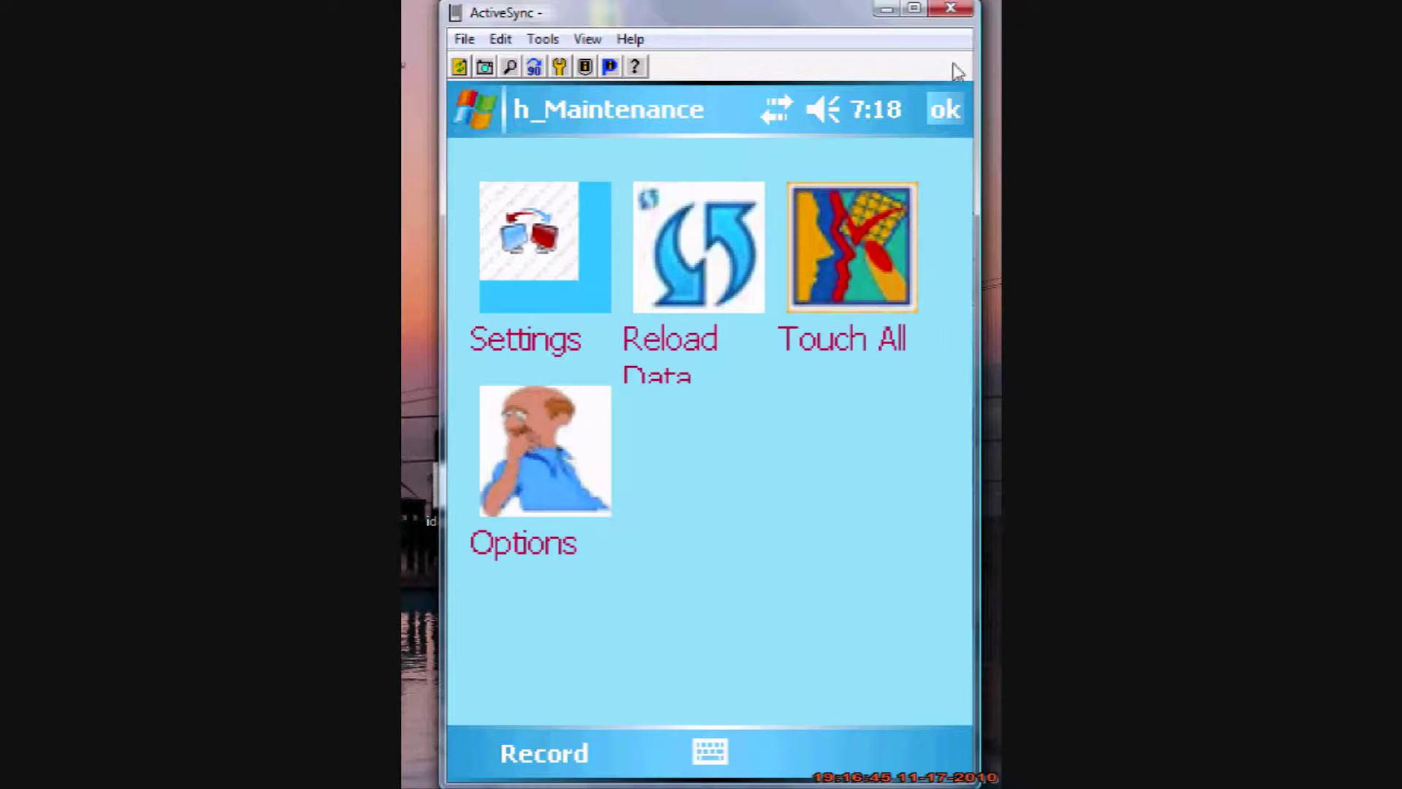
{"action": "left_click", "coordinate": [945, 111]}
Step: Run the GPS Test, which returns Lat 42.1297366666667, Long -88.0175983333333 from GPS, then dismiss it
{"action": "left_click", "coordinate": [867, 767]}
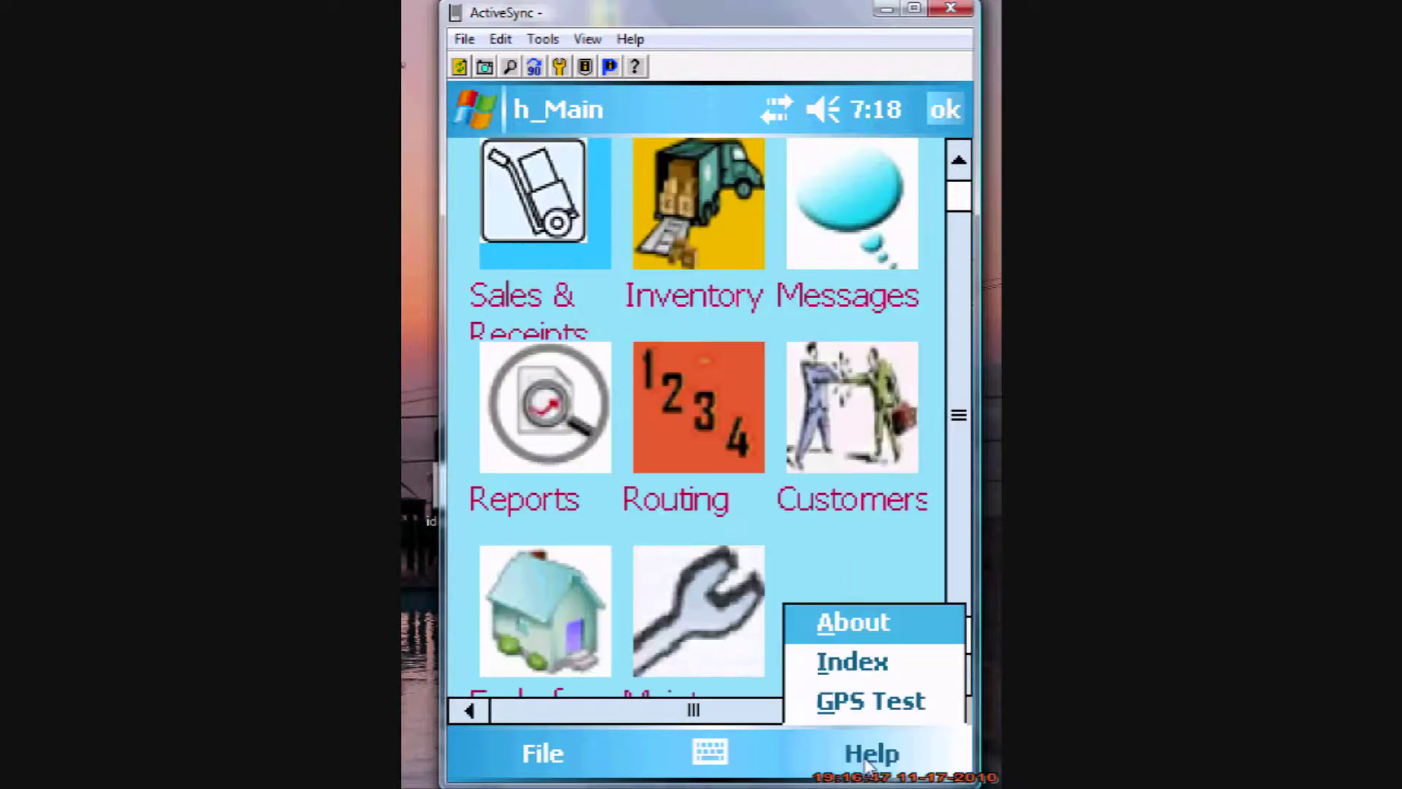
{"action": "left_click", "coordinate": [857, 703]}
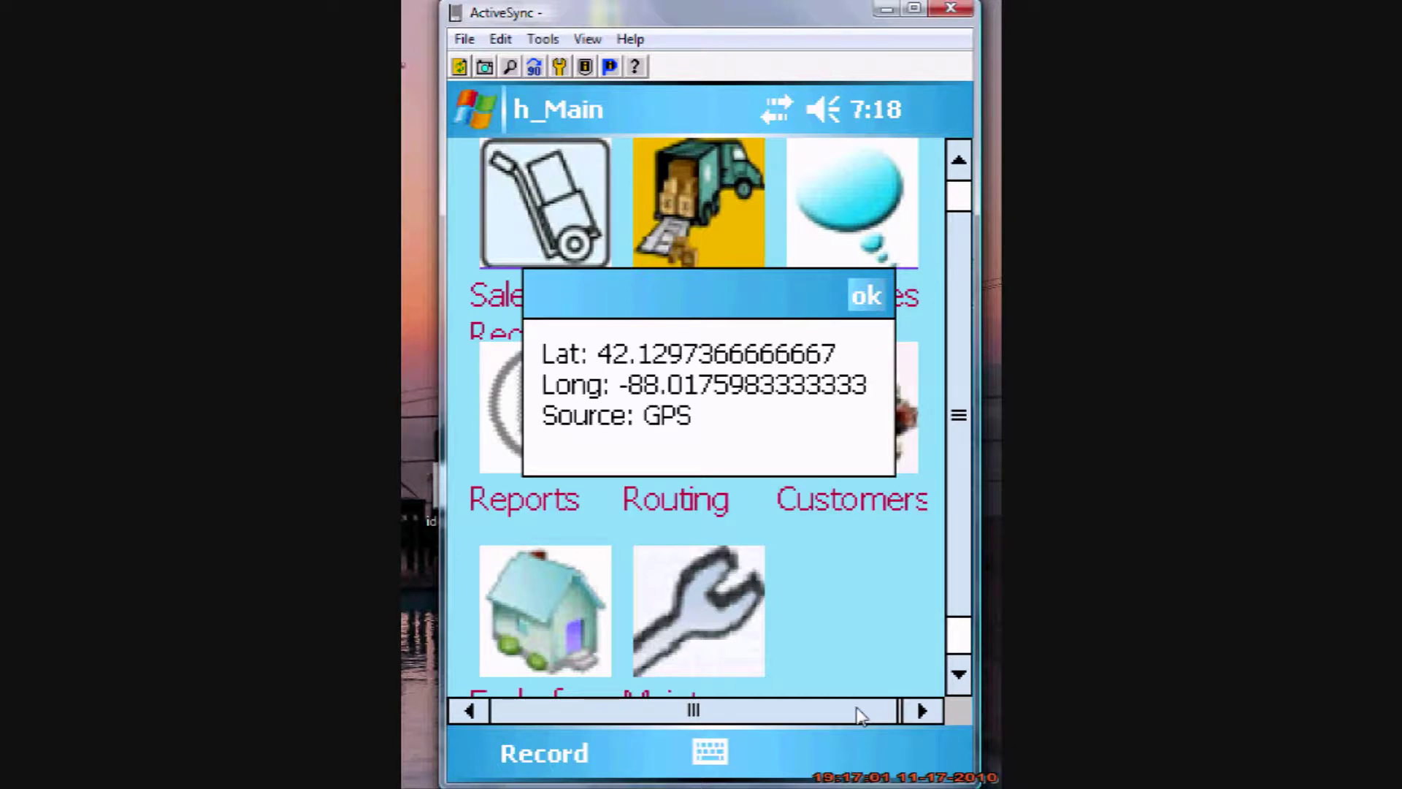
{"action": "left_click", "coordinate": [868, 298]}
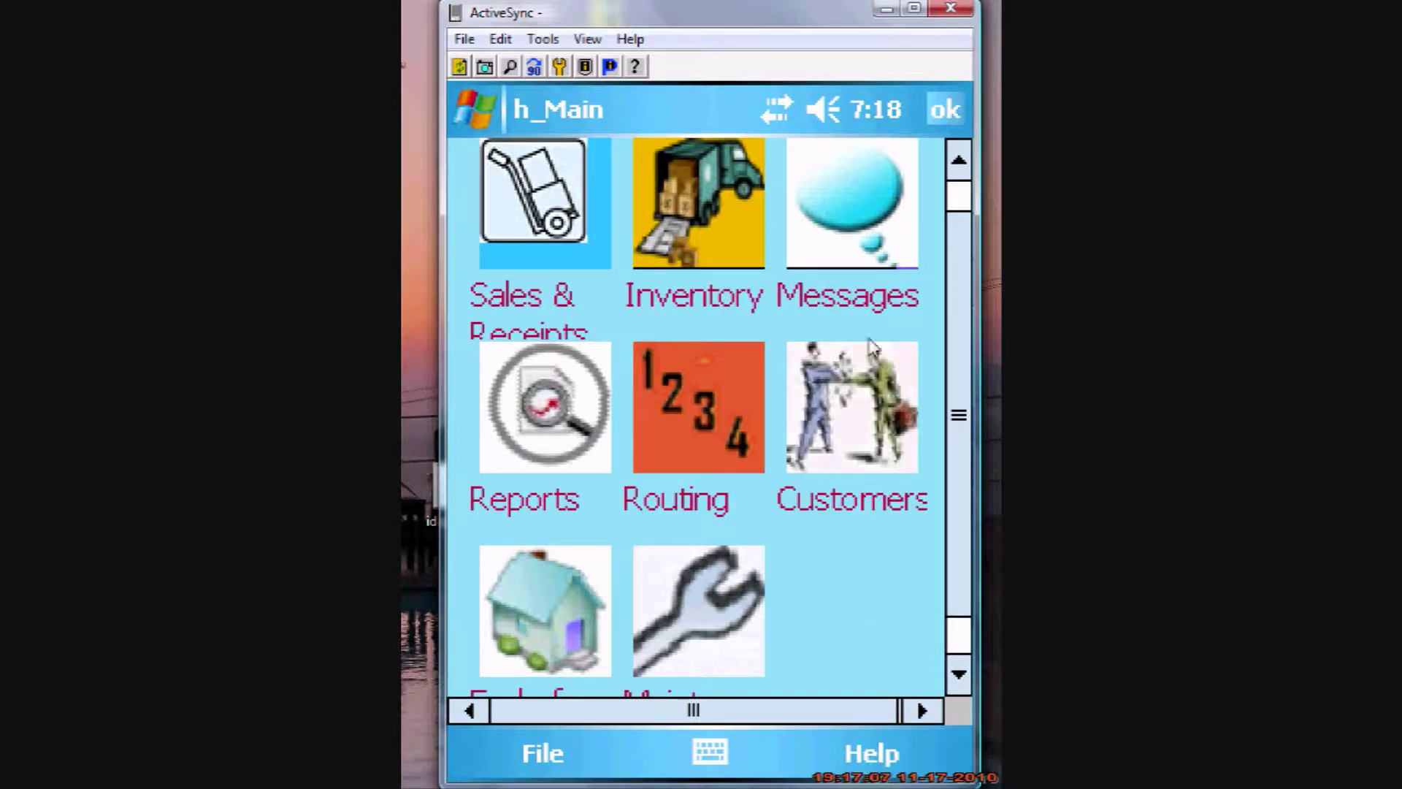
Step: Switch Bluetooth off in Wireless Manager from the connectivity icon, then close Wireless Manager
{"action": "left_click", "coordinate": [782, 109]}
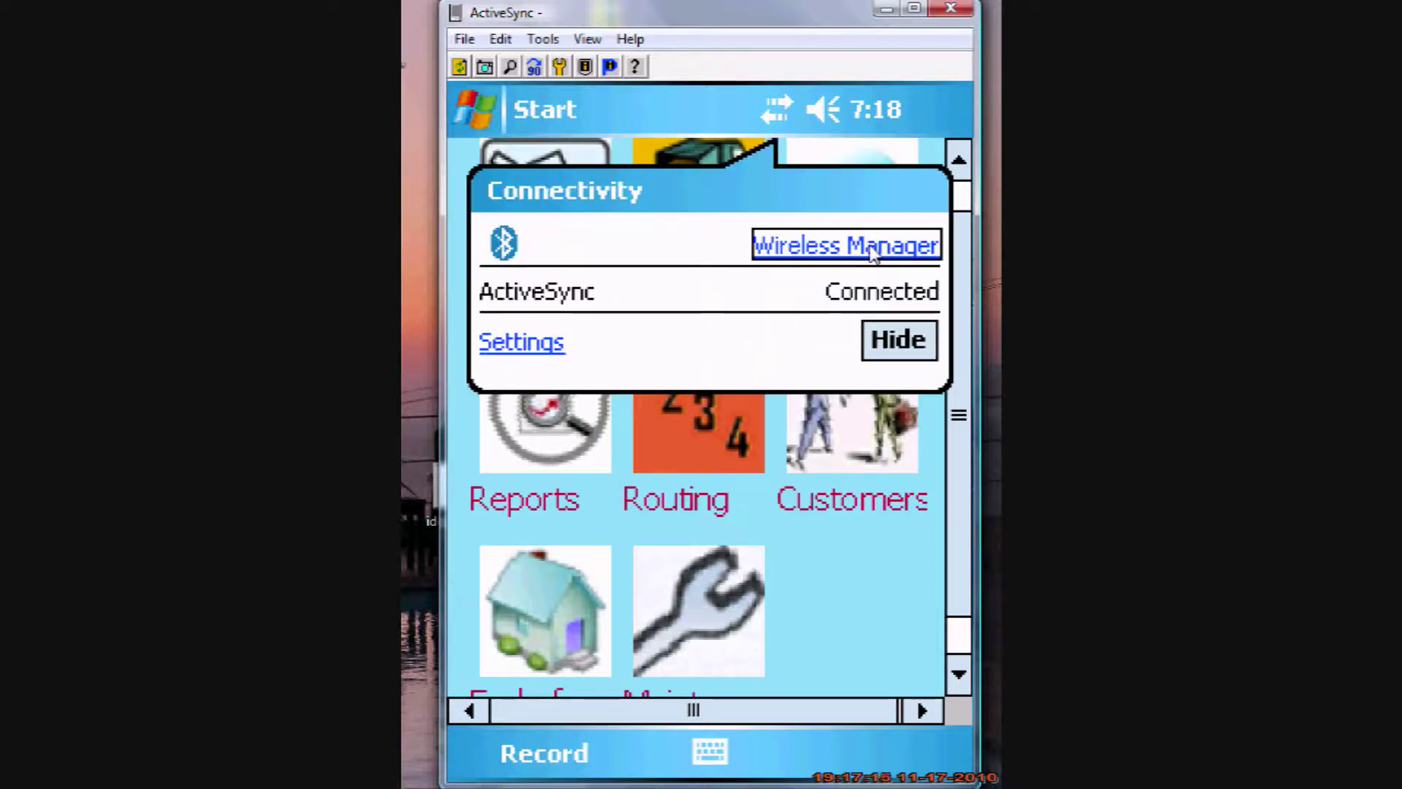
{"action": "left_click", "coordinate": [873, 252]}
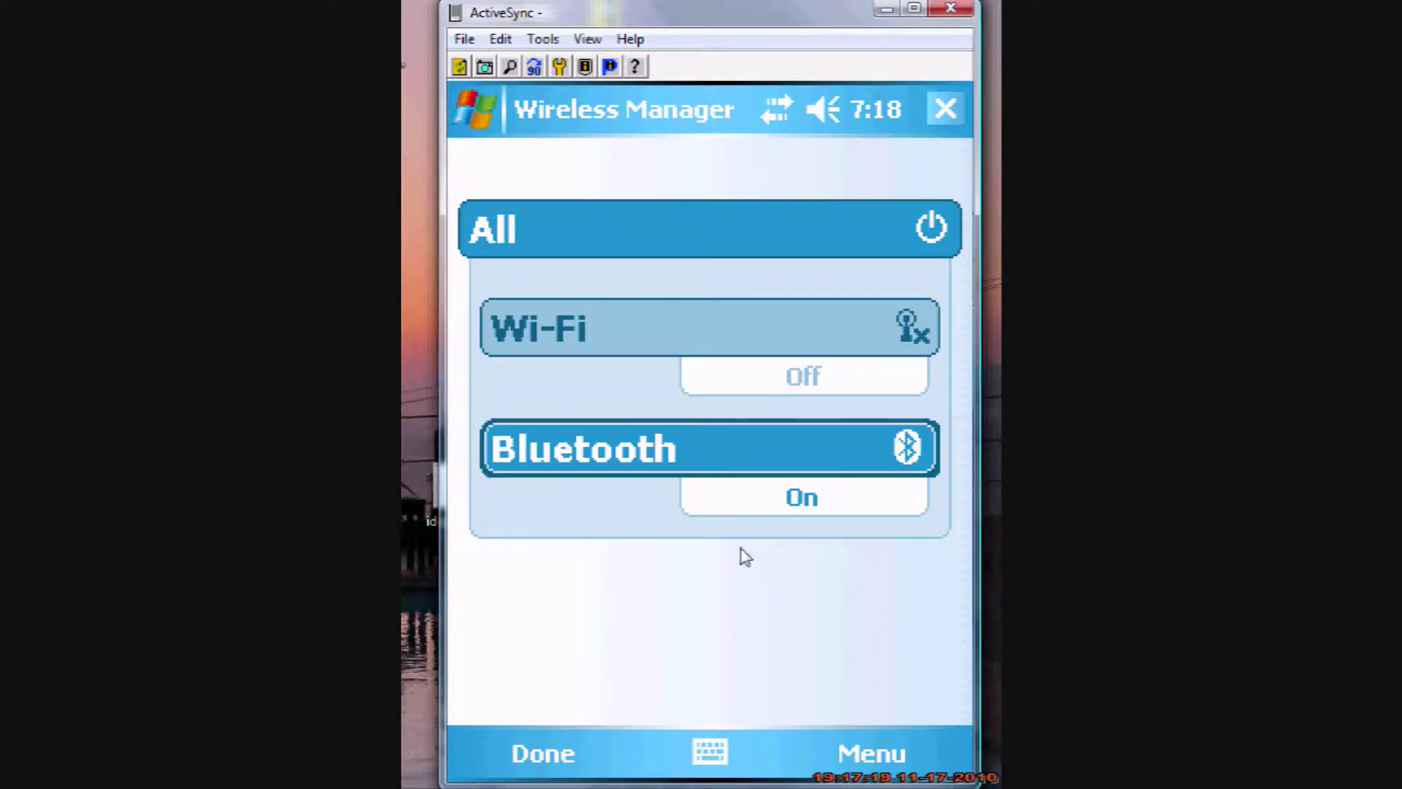
{"action": "key", "text": "Return"}
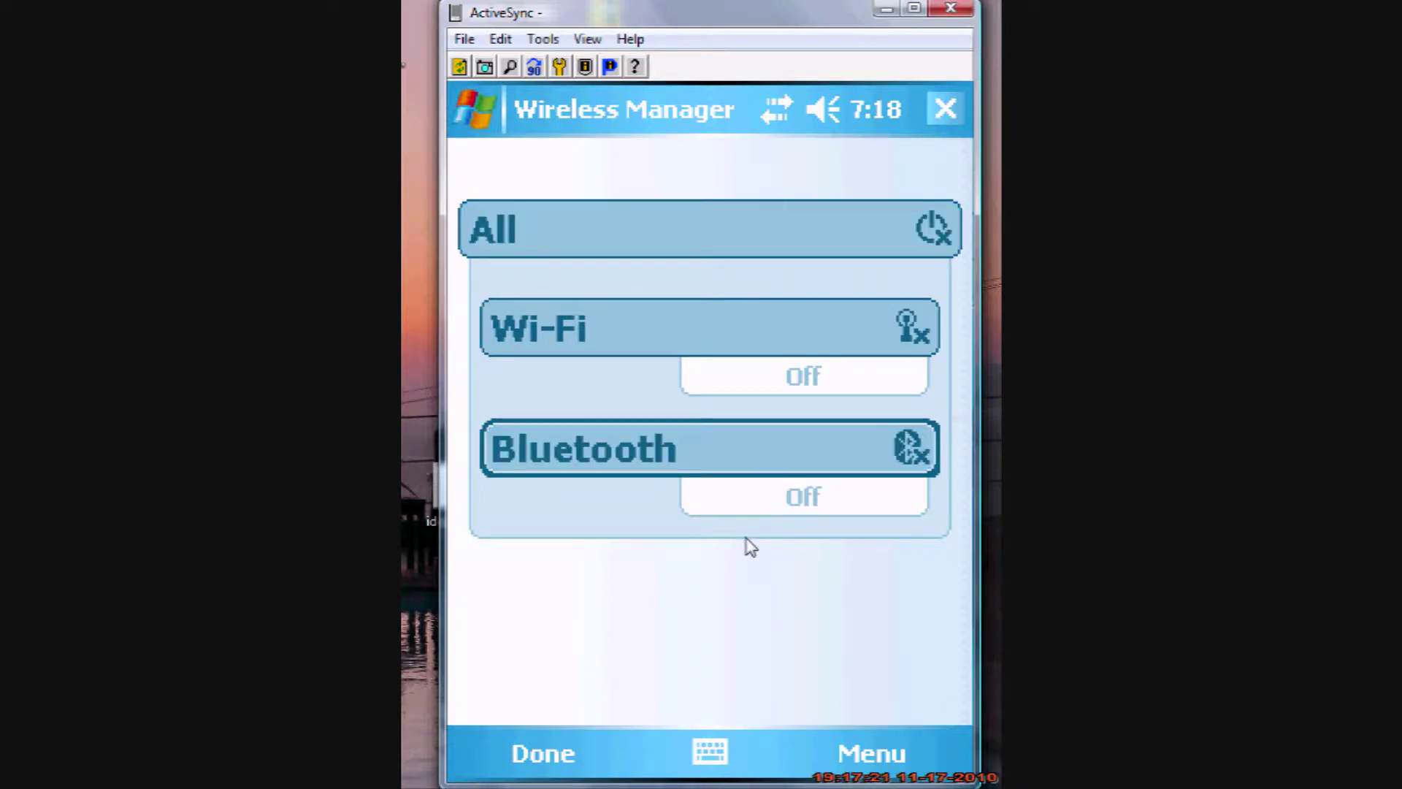
{"action": "left_click", "coordinate": [947, 111]}
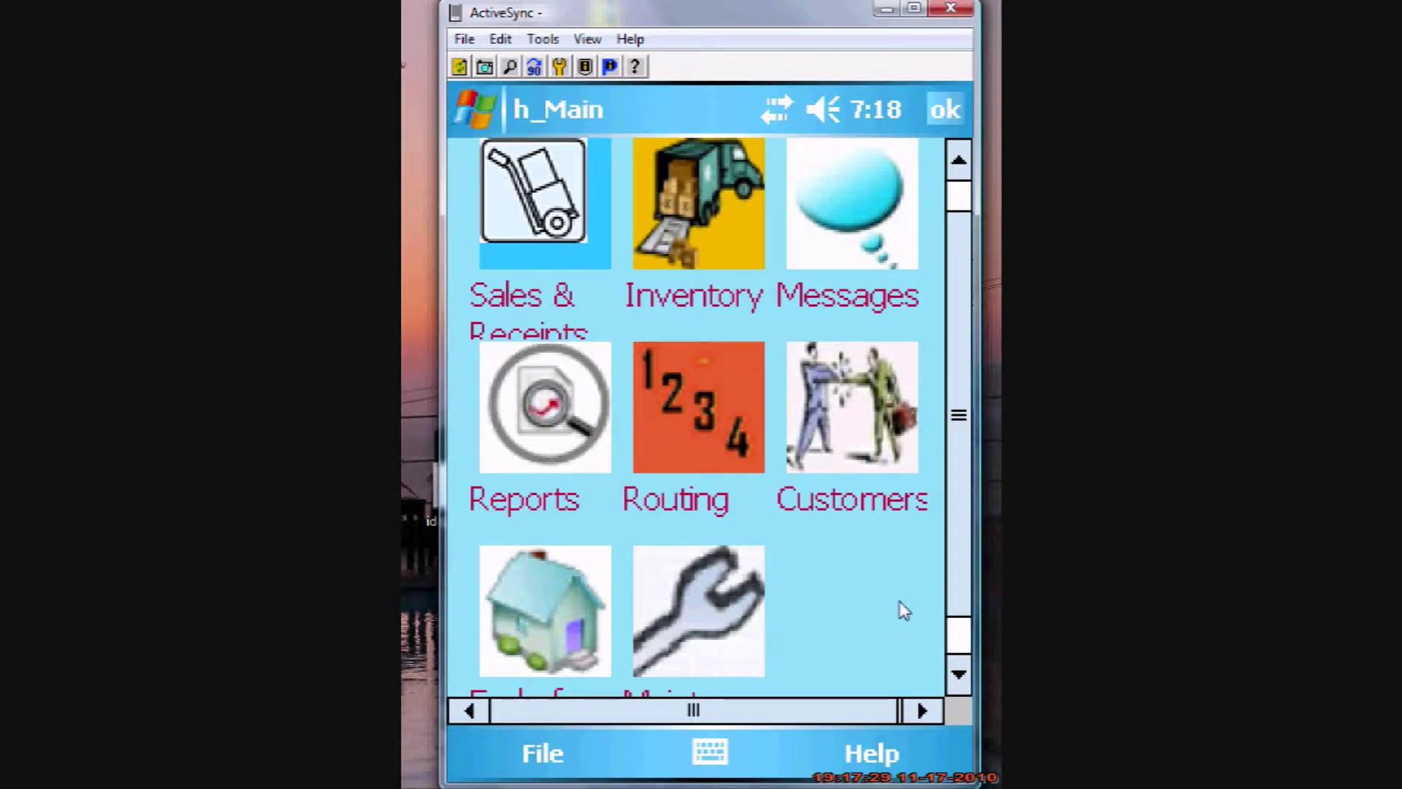
Step: With Bluetooth off, run the GPS Test to get Lat 42.129725, Long -88.0175816666667 from GPS
{"action": "left_click", "coordinate": [882, 761]}
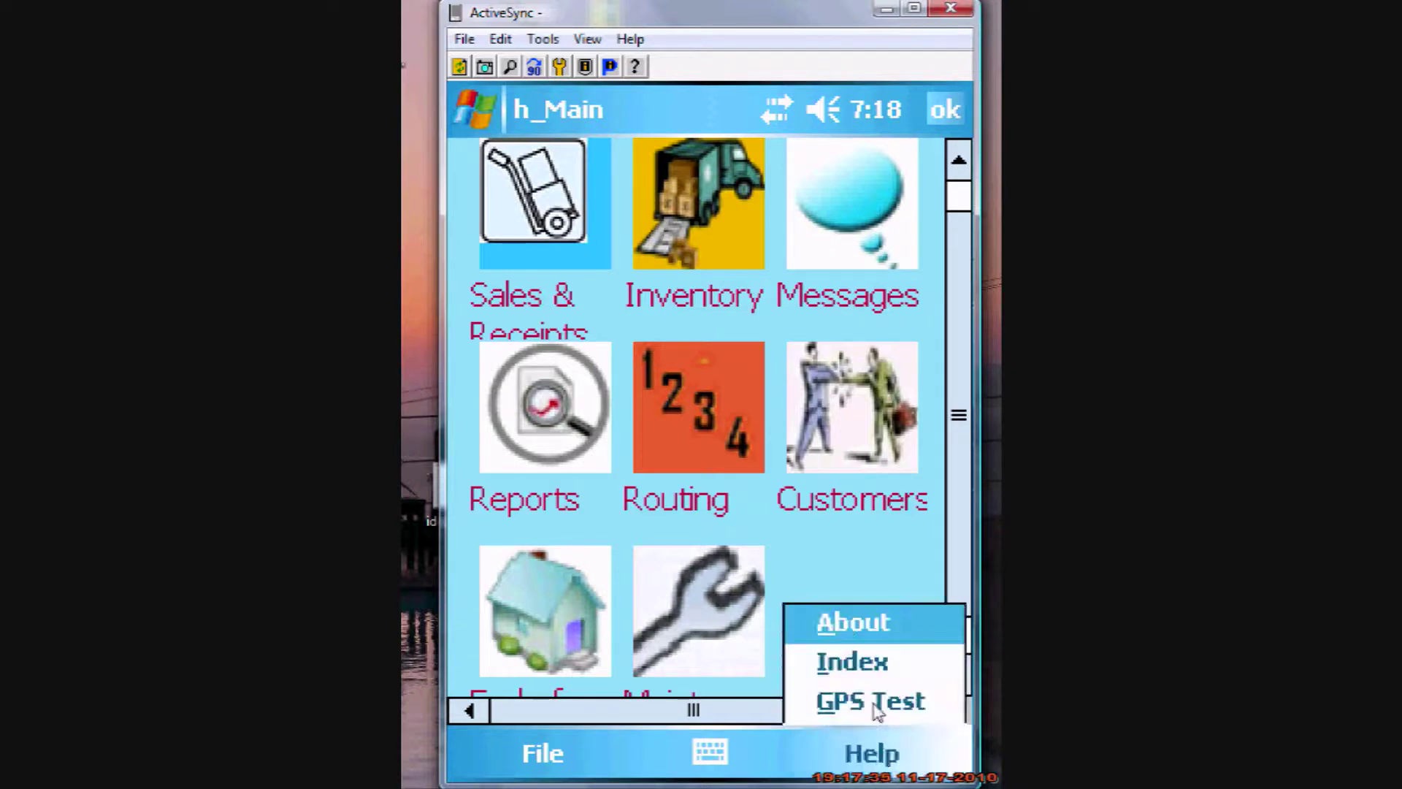
{"action": "left_click", "coordinate": [875, 704]}
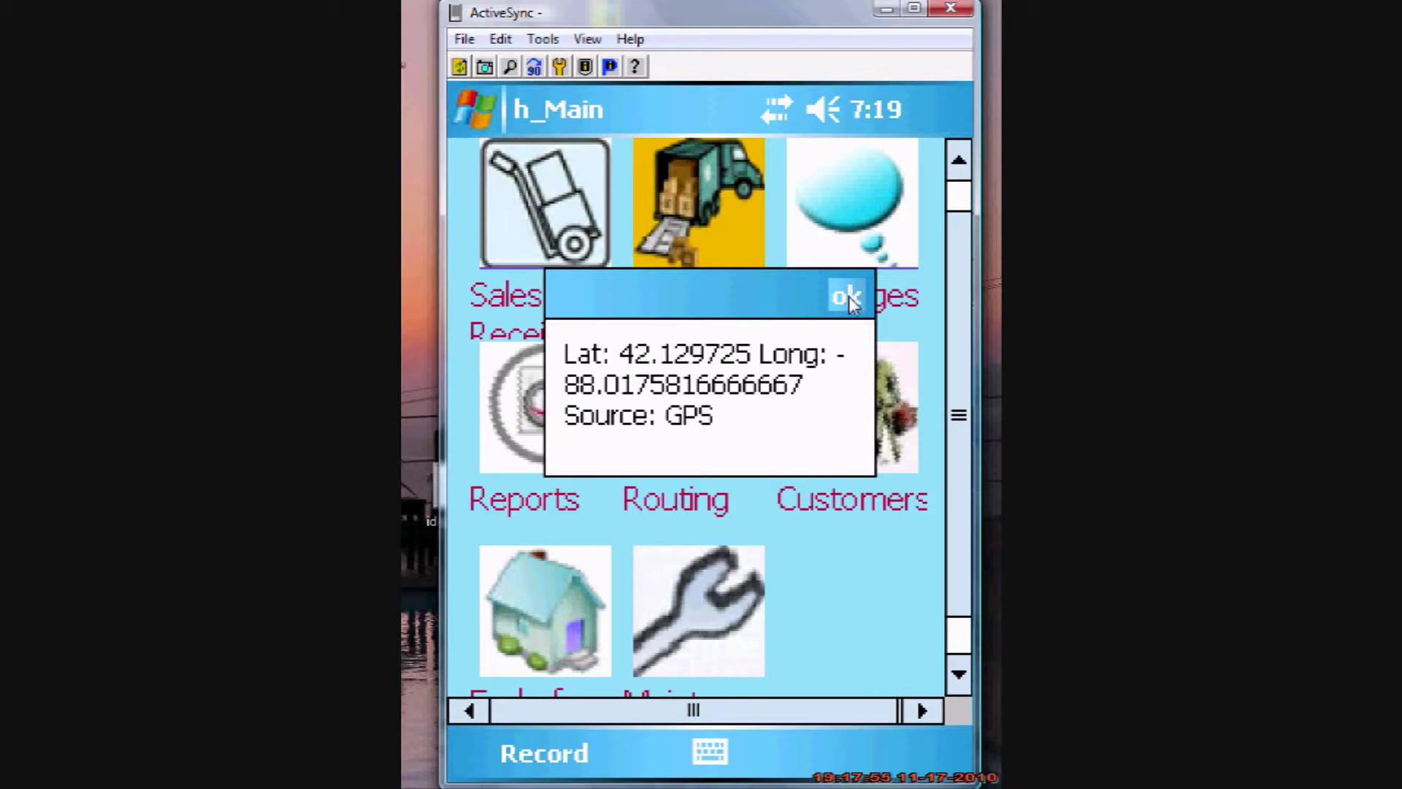
{"action": "left_click", "coordinate": [847, 298]}
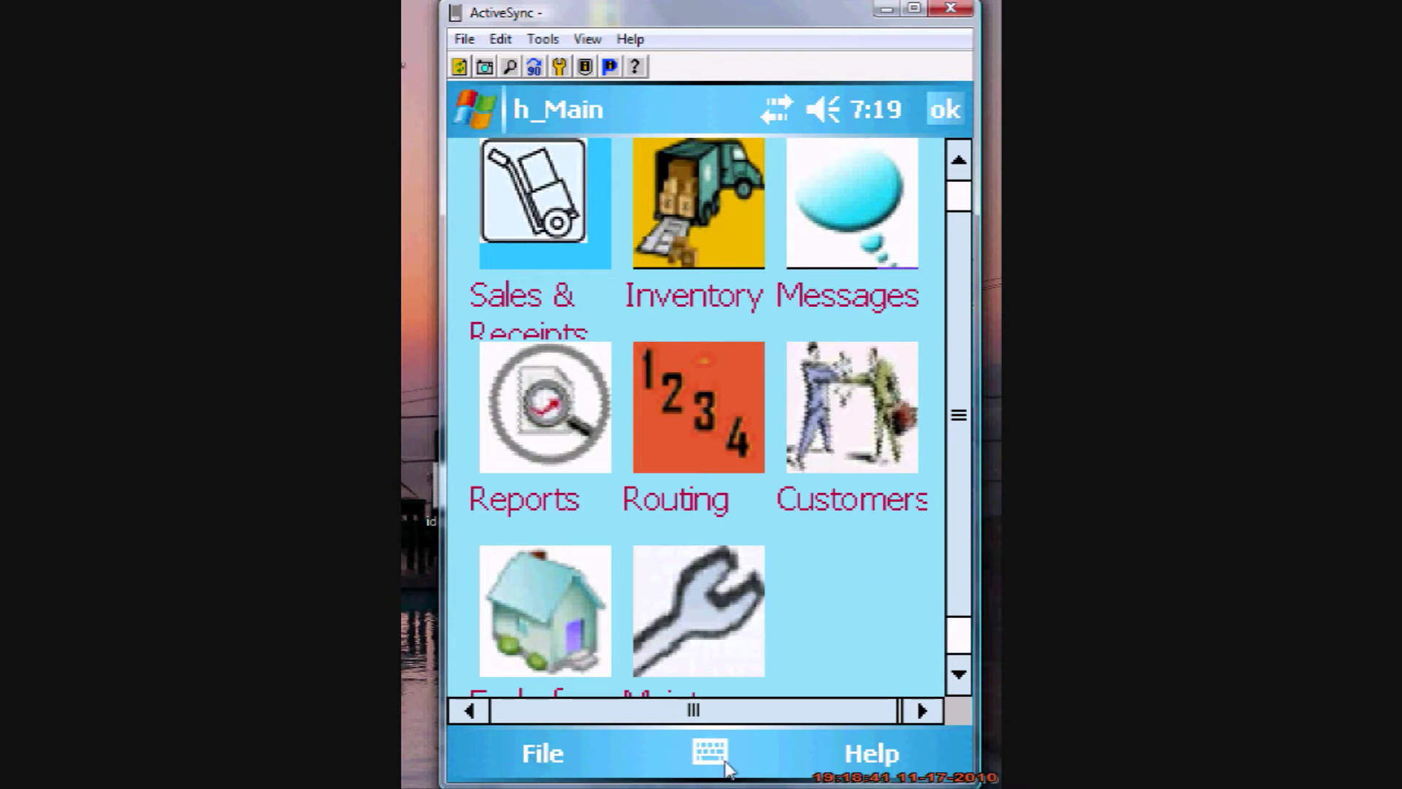
Step: Repeat the GPS Test (Lat 42.12982, Long -88.0175733333333), then show the File synchronise and exit choices
{"action": "left_click", "coordinate": [881, 760]}
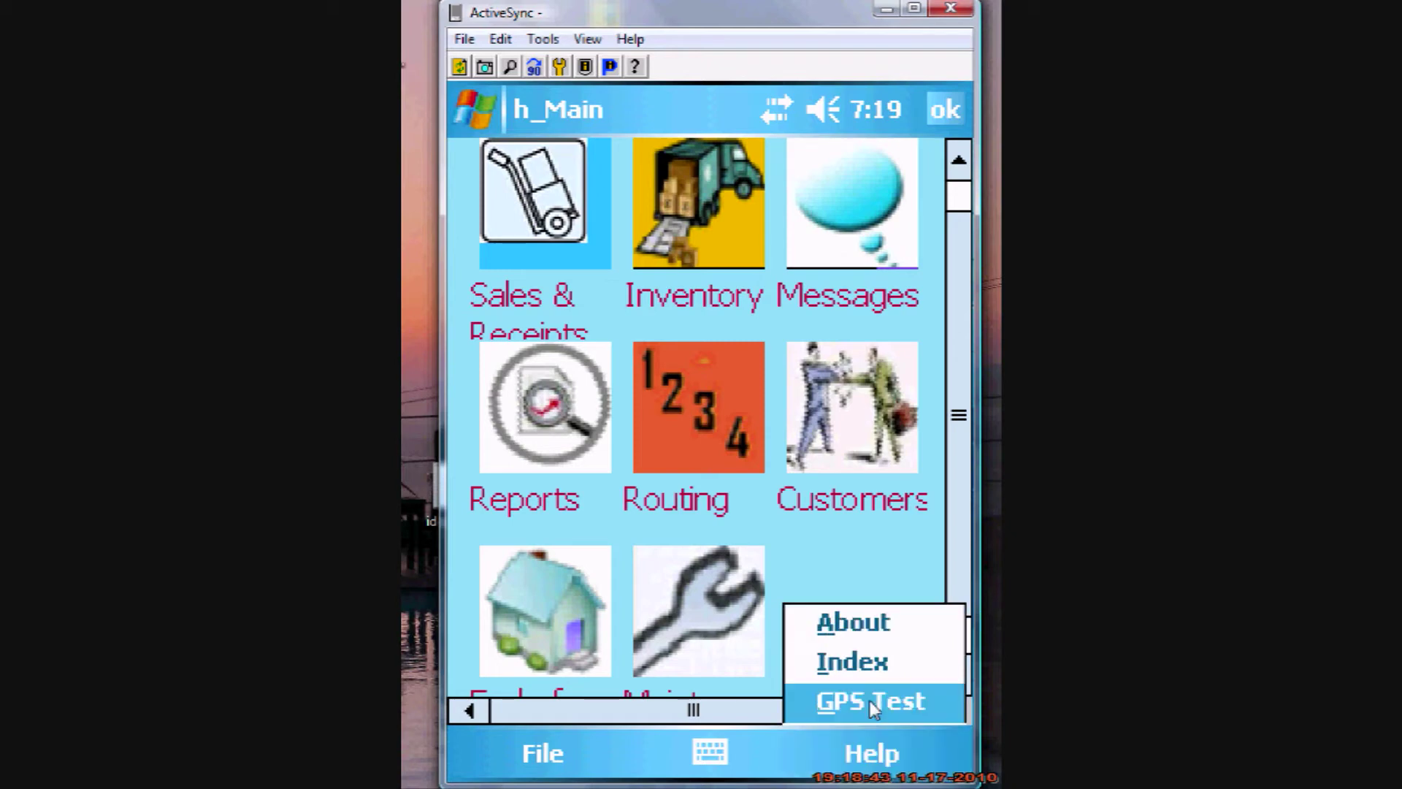
{"action": "left_click", "coordinate": [870, 700]}
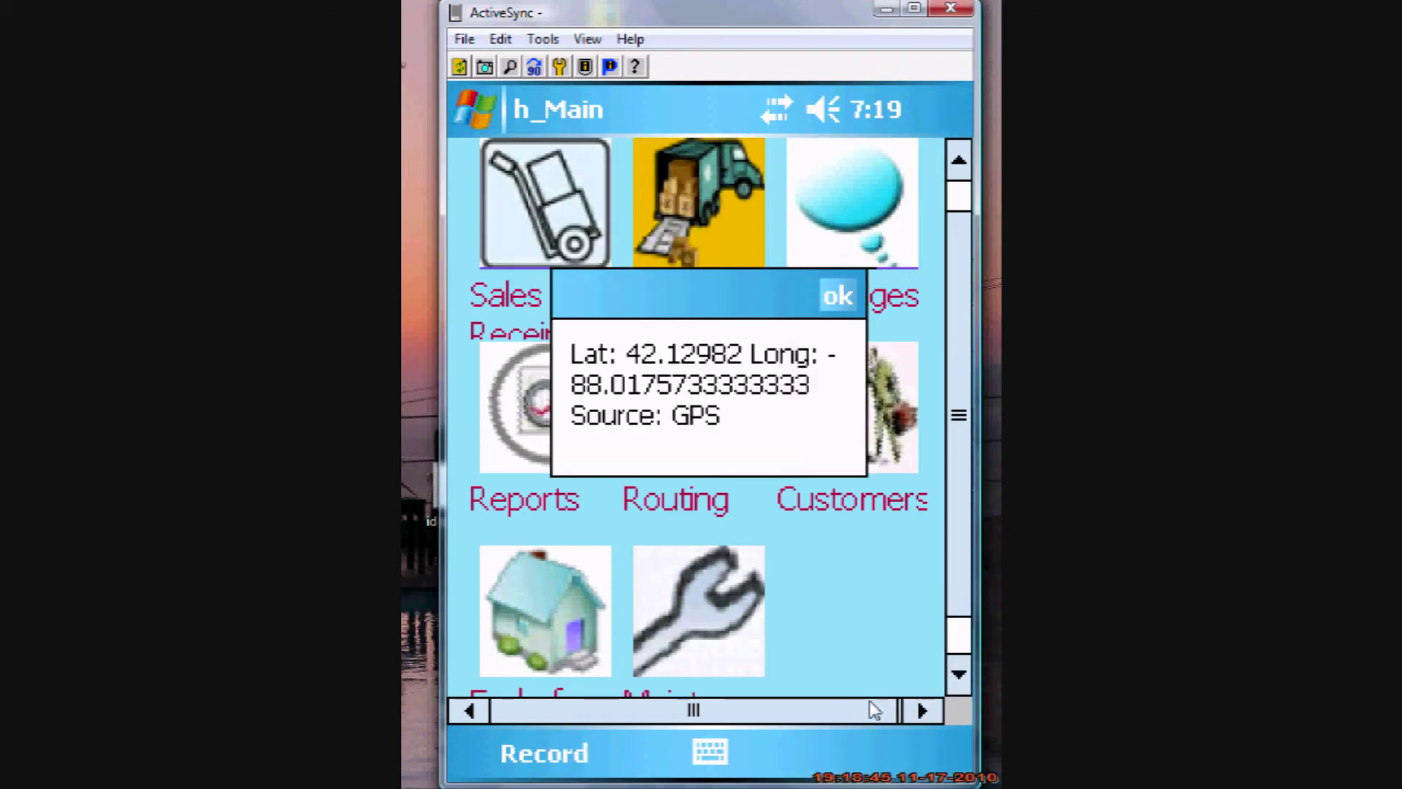
{"action": "left_click", "coordinate": [838, 298]}
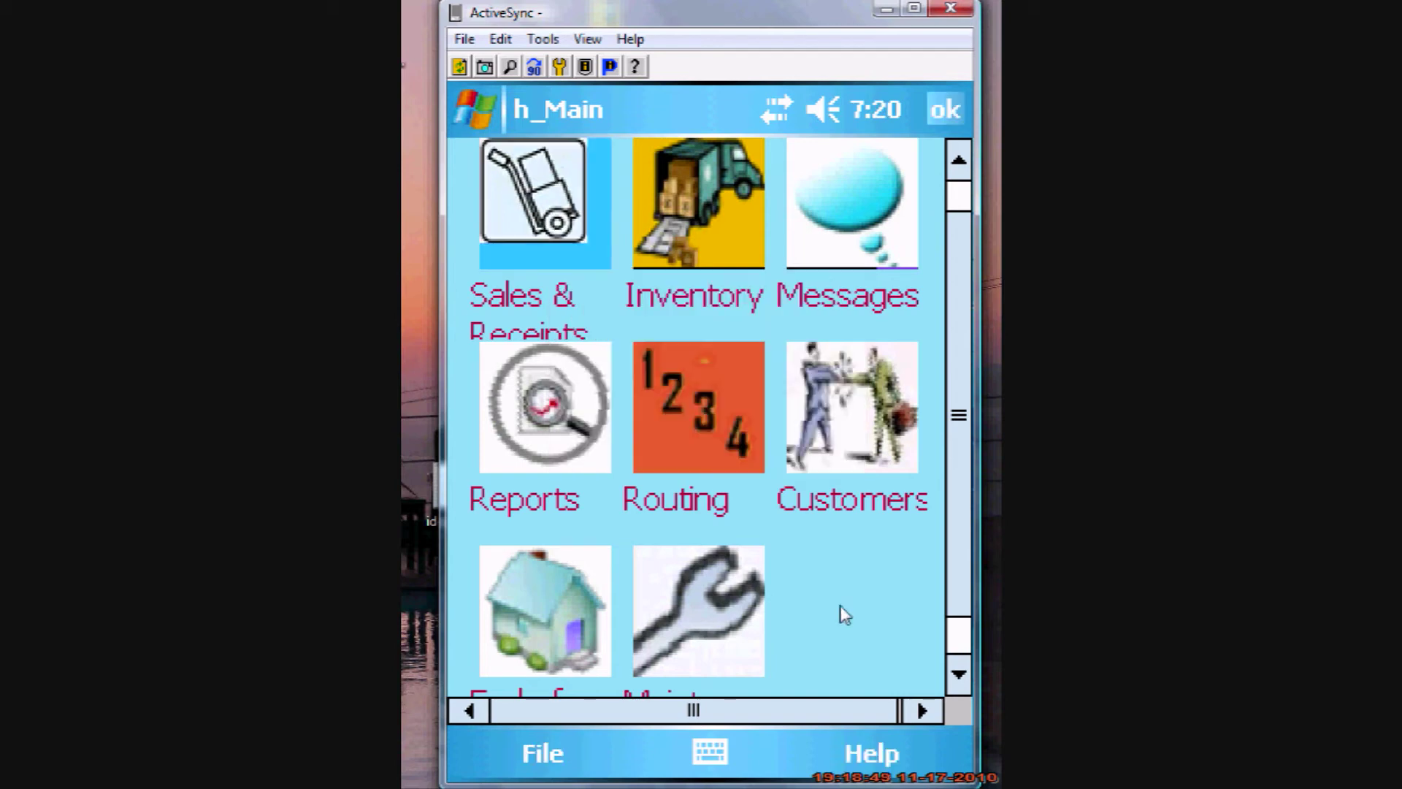
{"action": "left_click", "coordinate": [552, 758]}
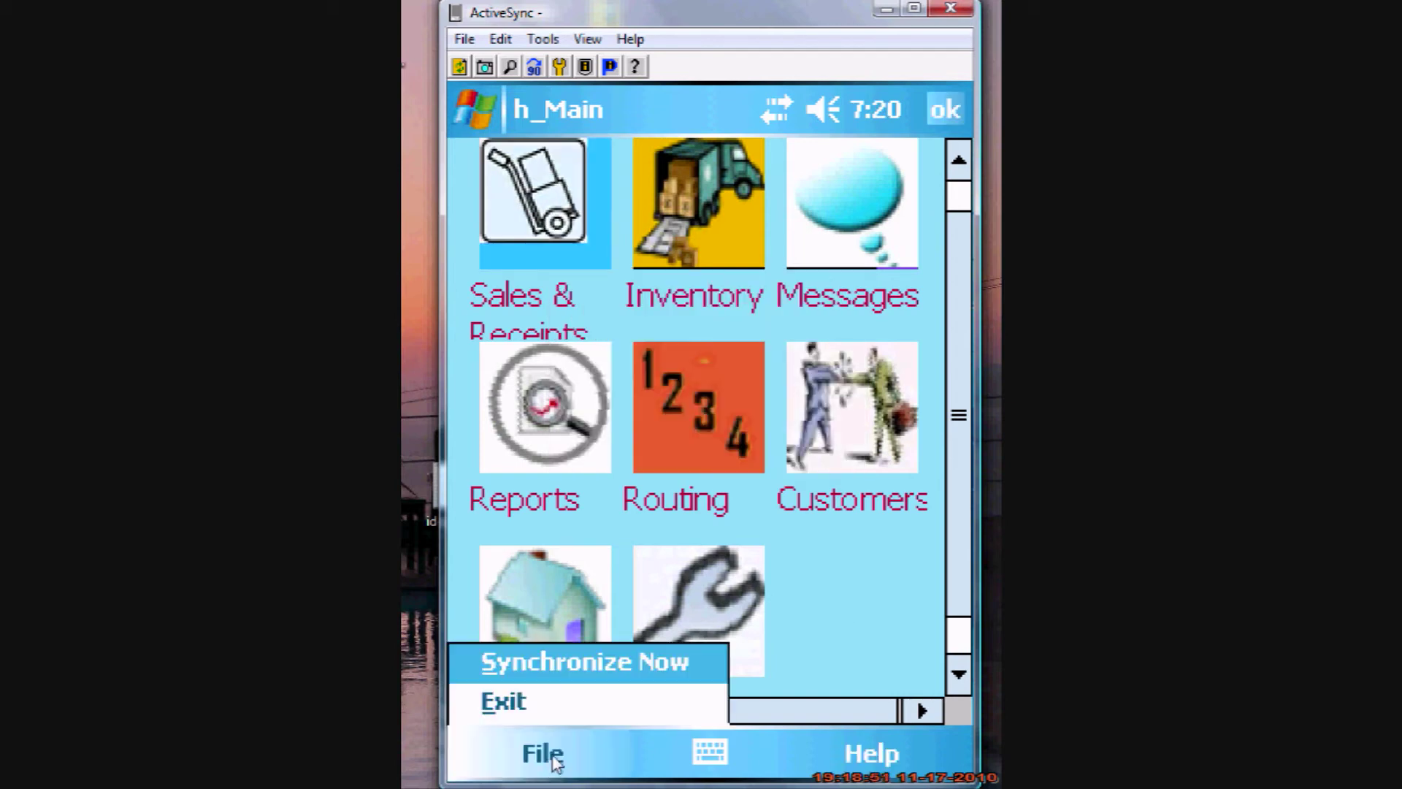